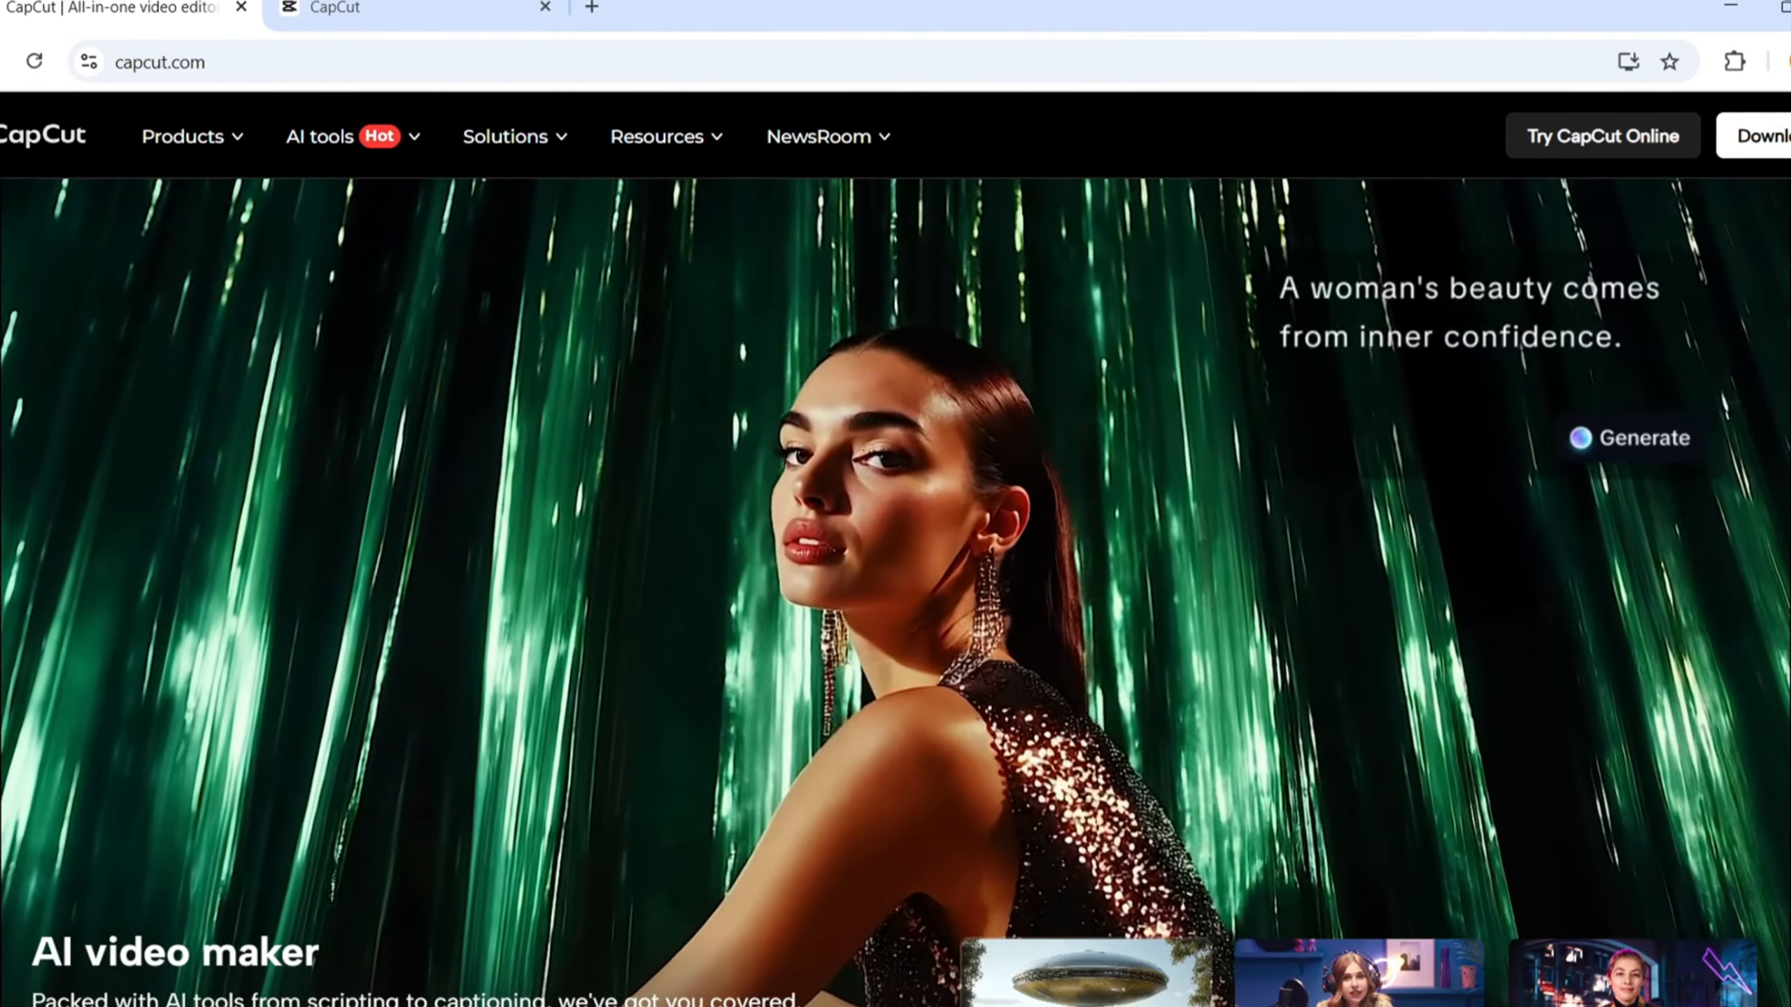
Download the desktop editor from the CapCut website
scroll(895, 592, down, 10)
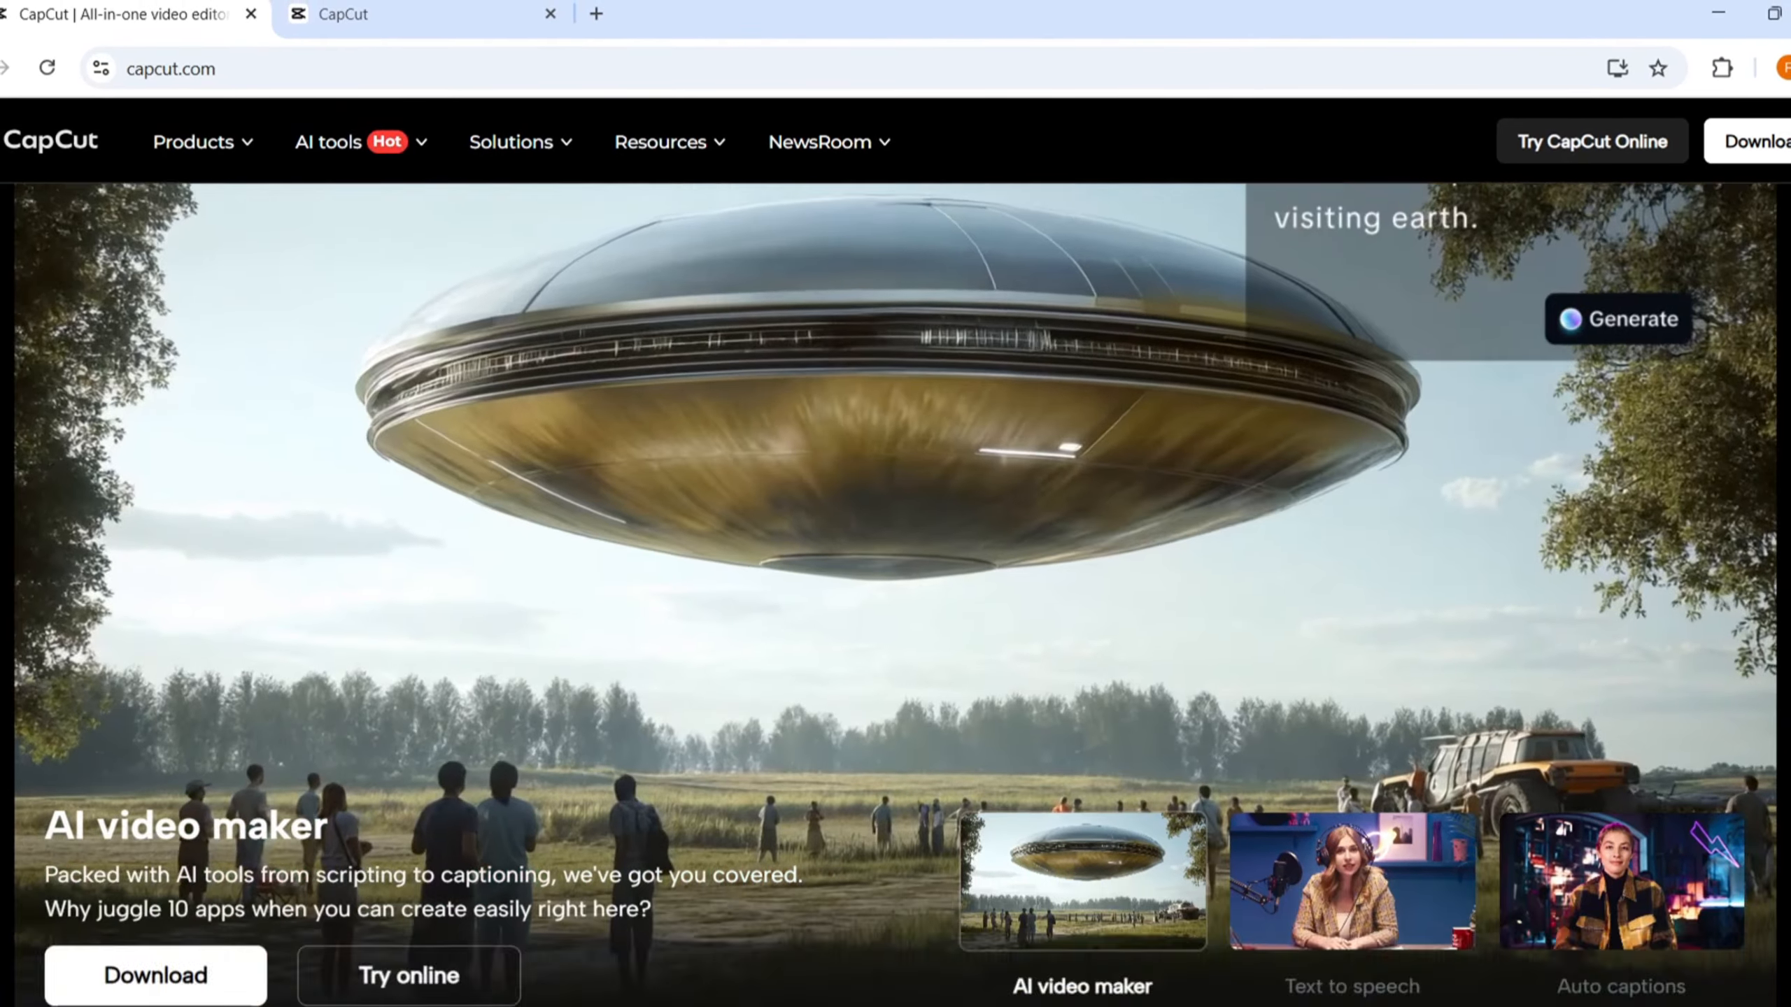
scroll(895, 536, down, 5)
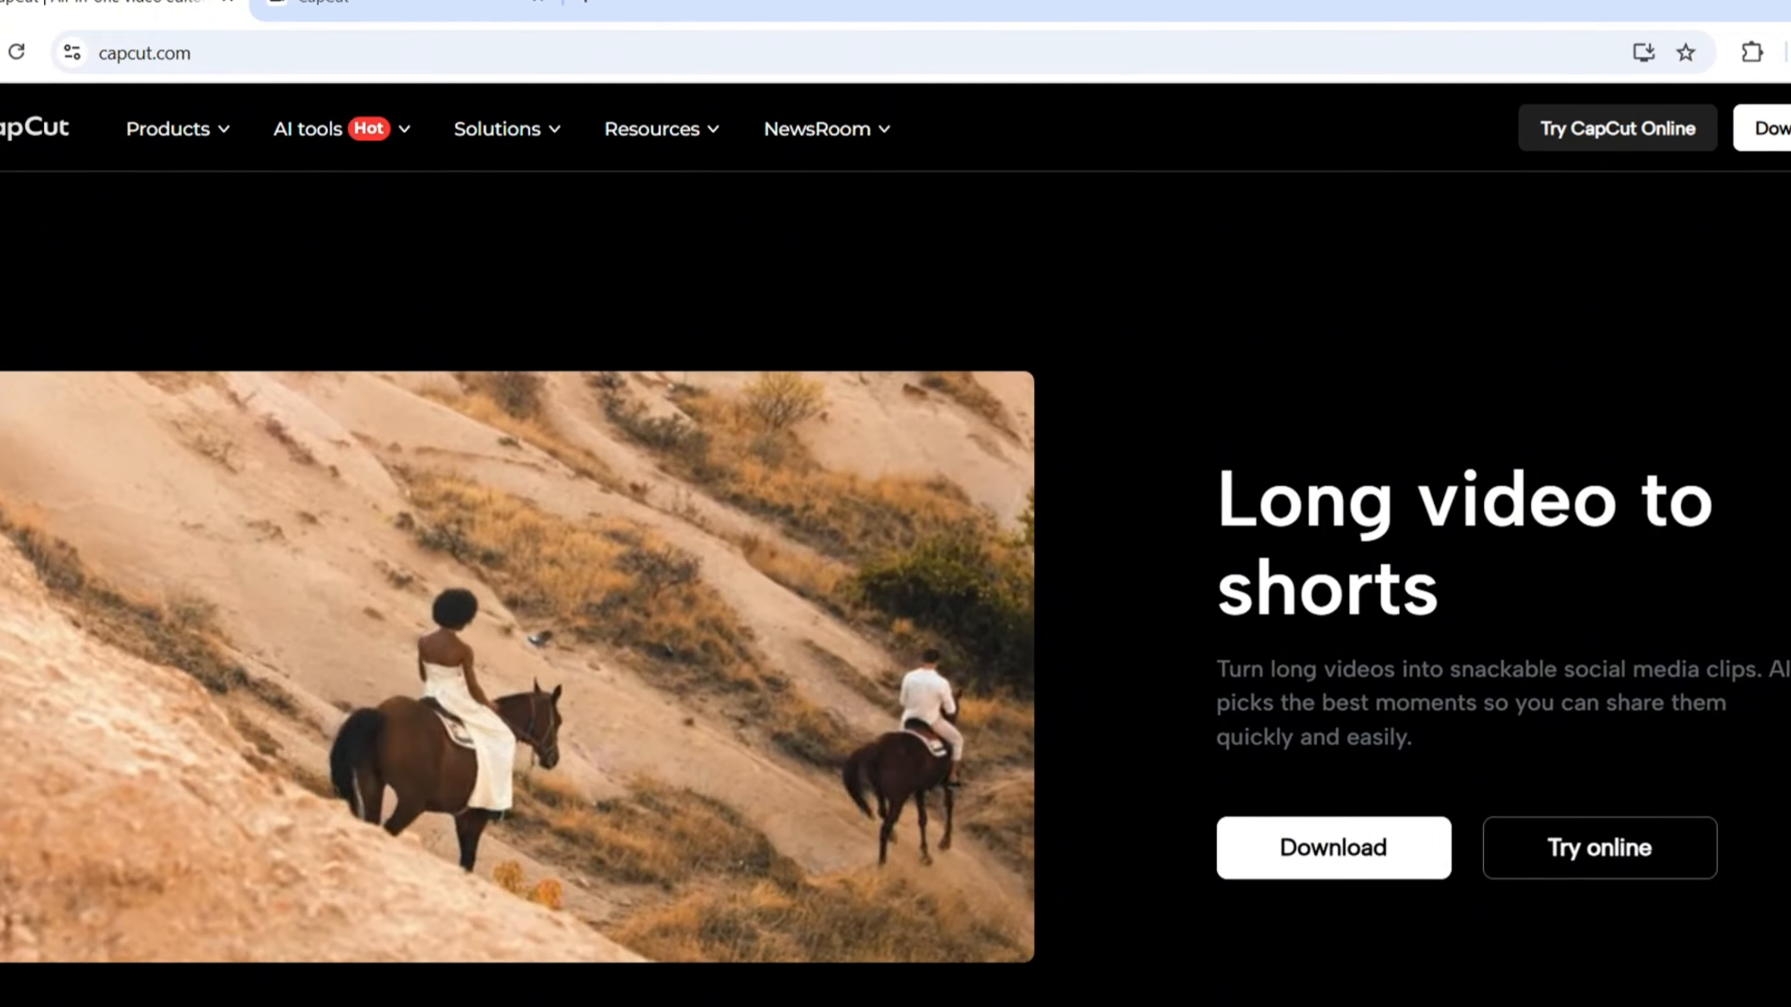
scroll(895, 620, down, 5)
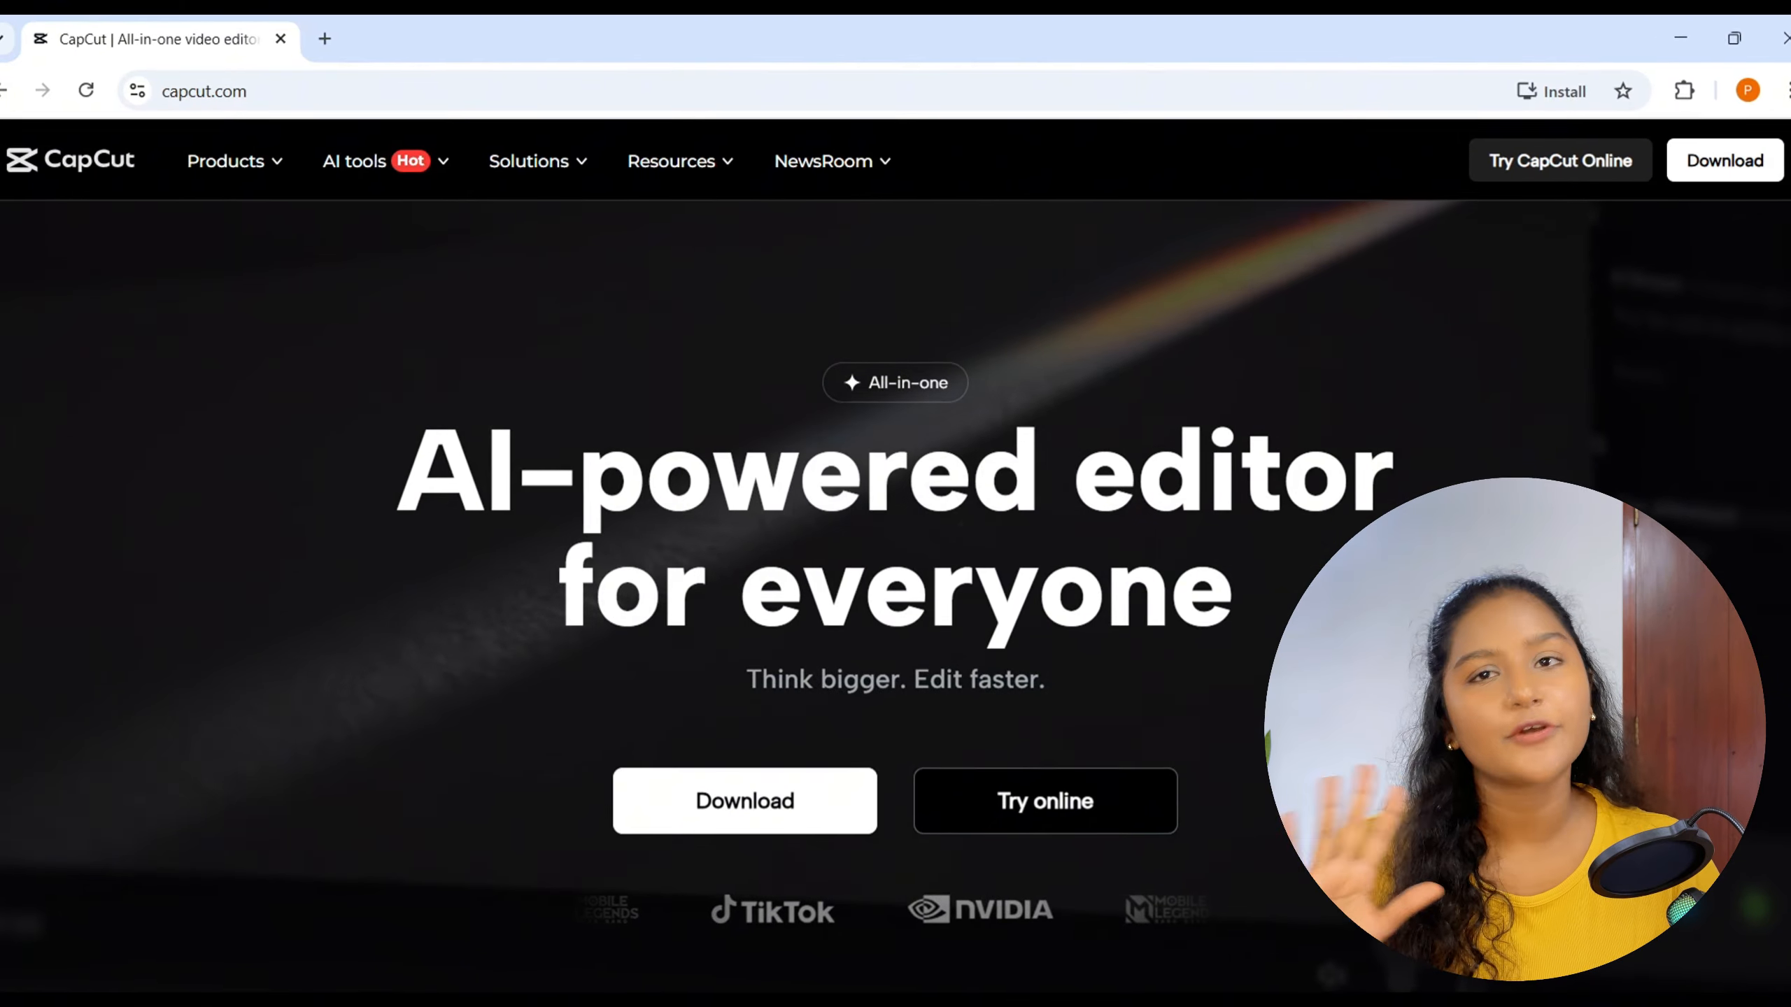
click(1741, 161)
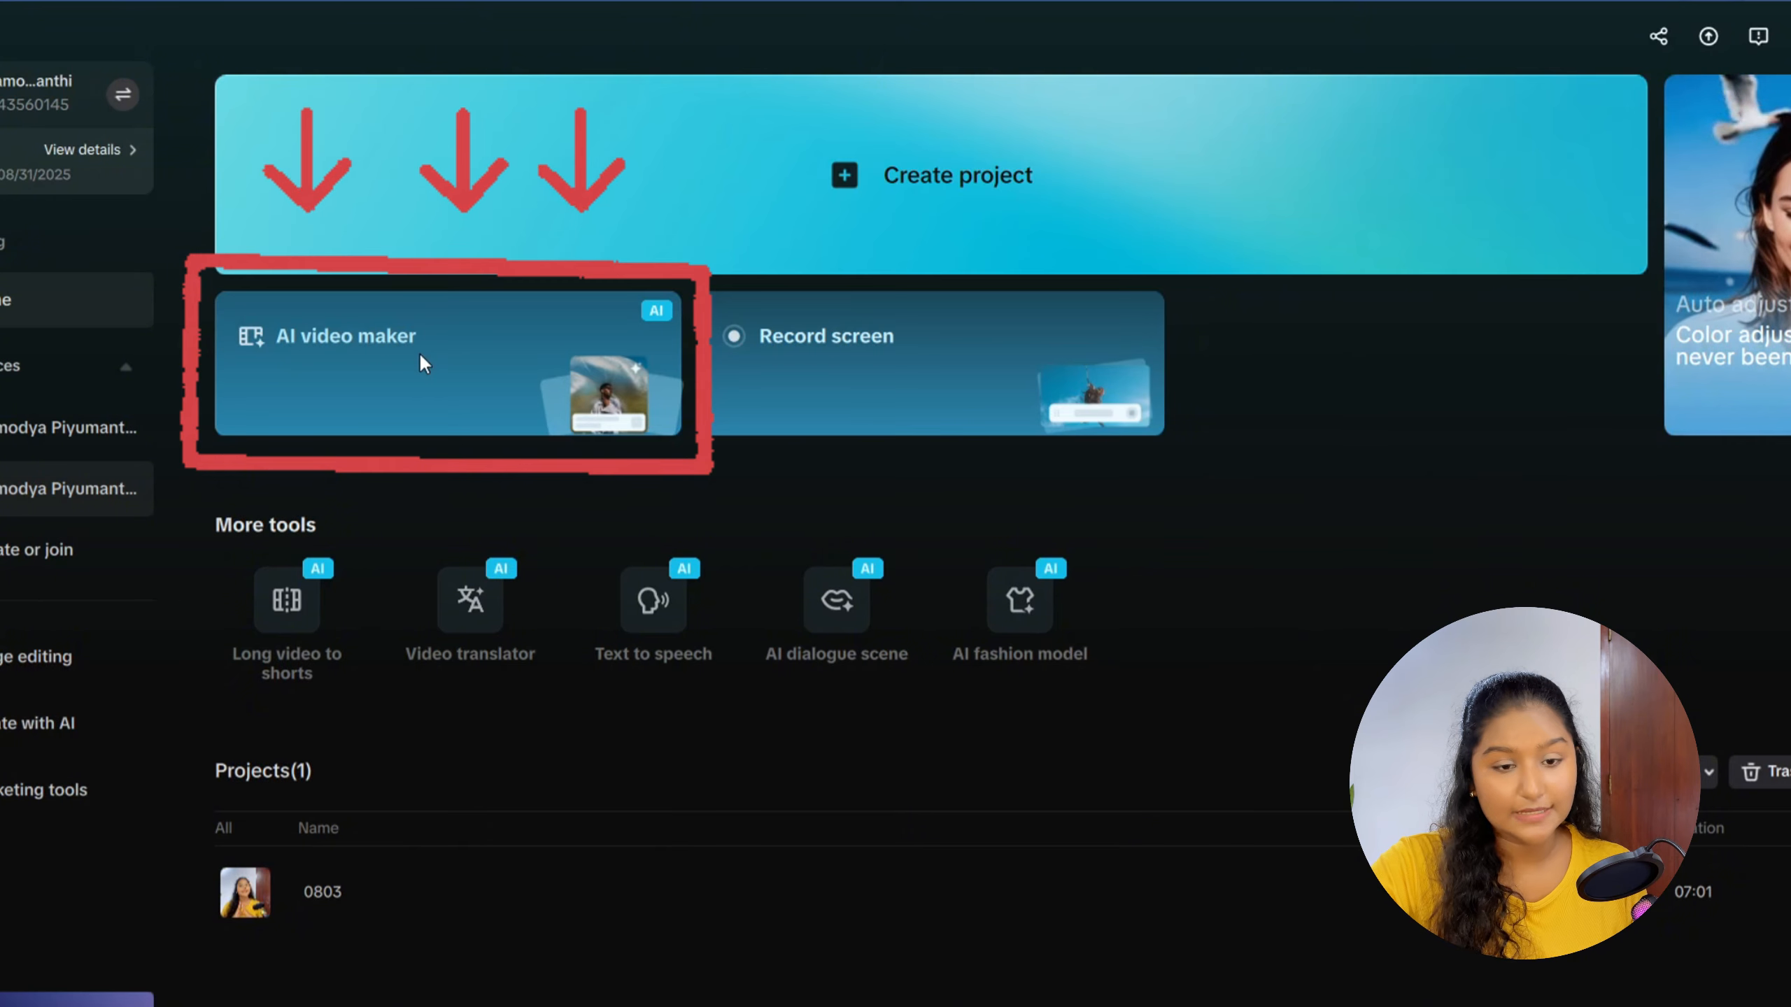
Open the AI video maker and look at its Instant AI video and Brainstorm with AI options
click(420, 353)
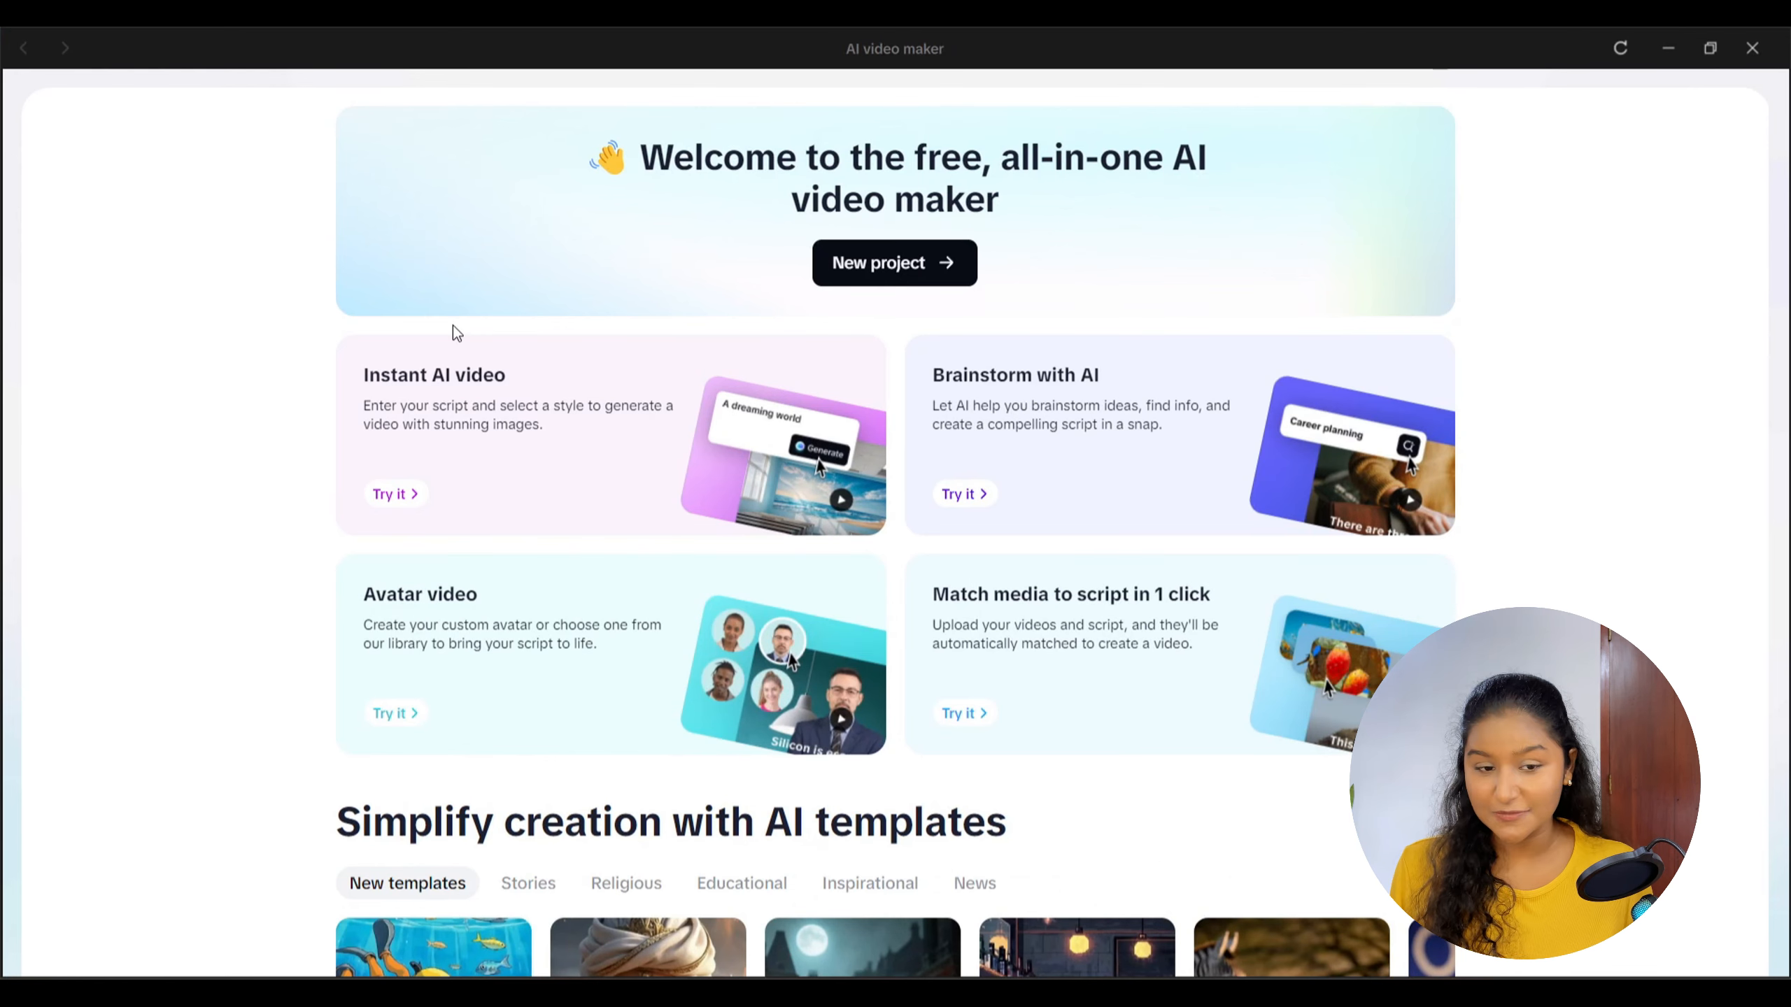
click(470, 435)
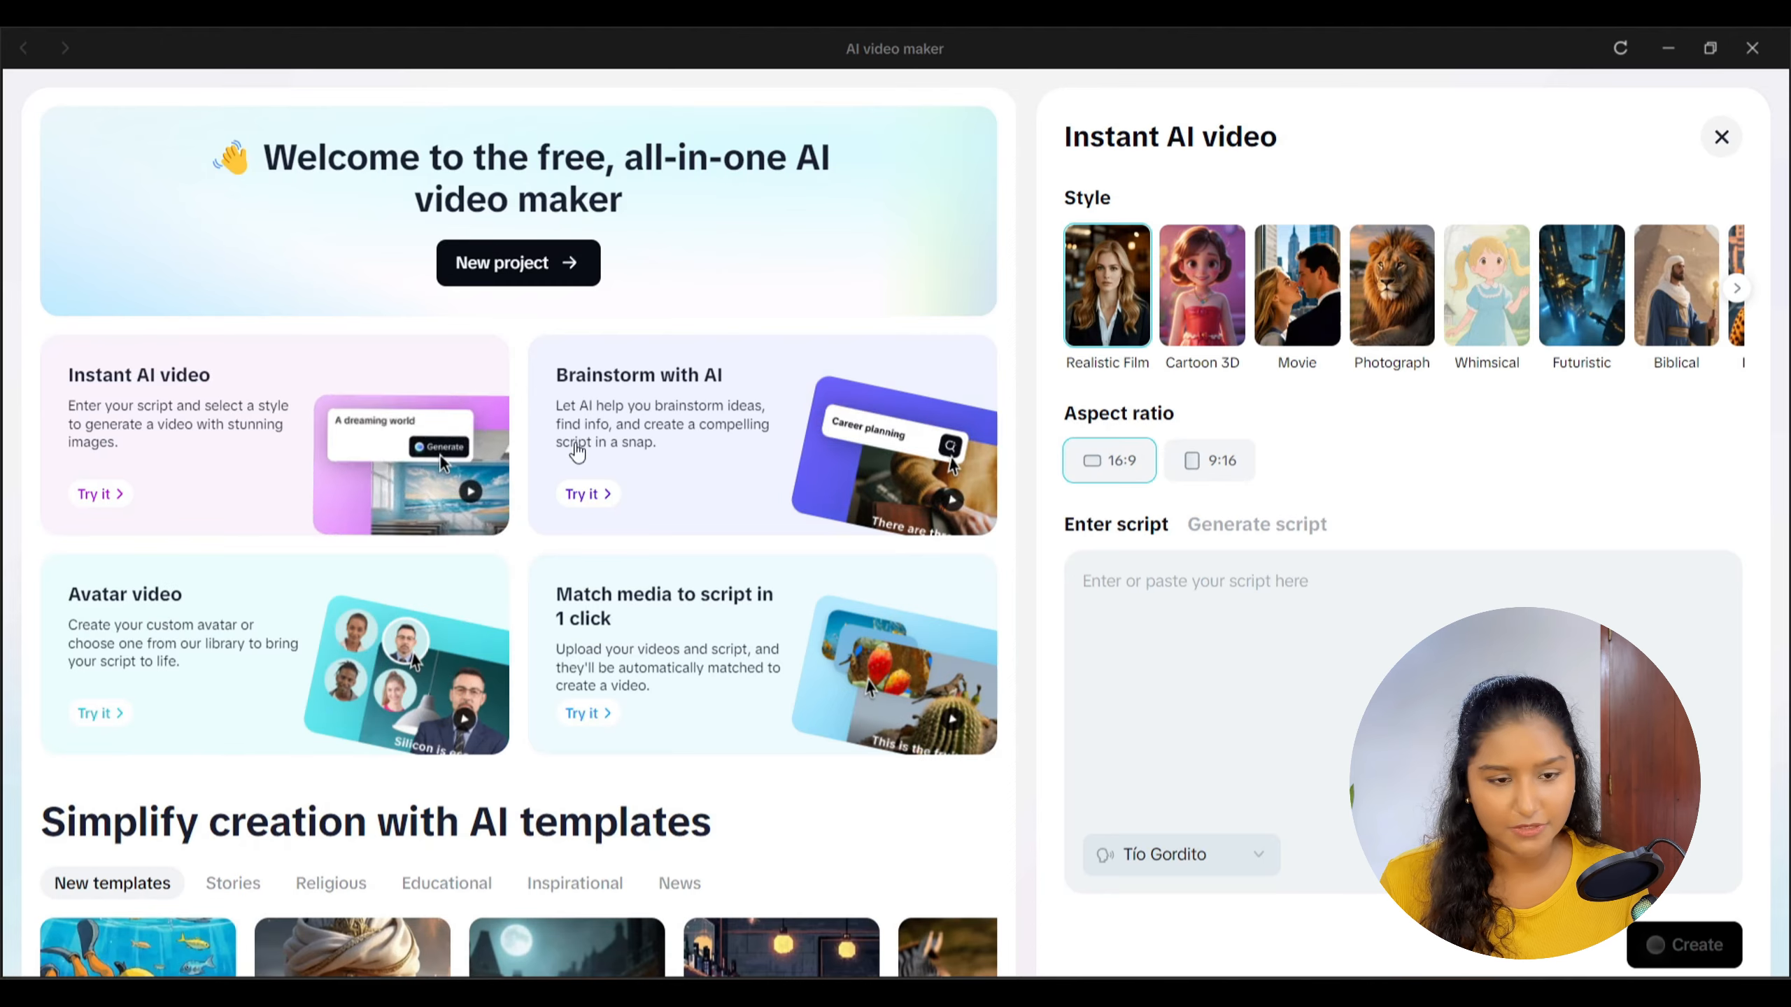
click(714, 450)
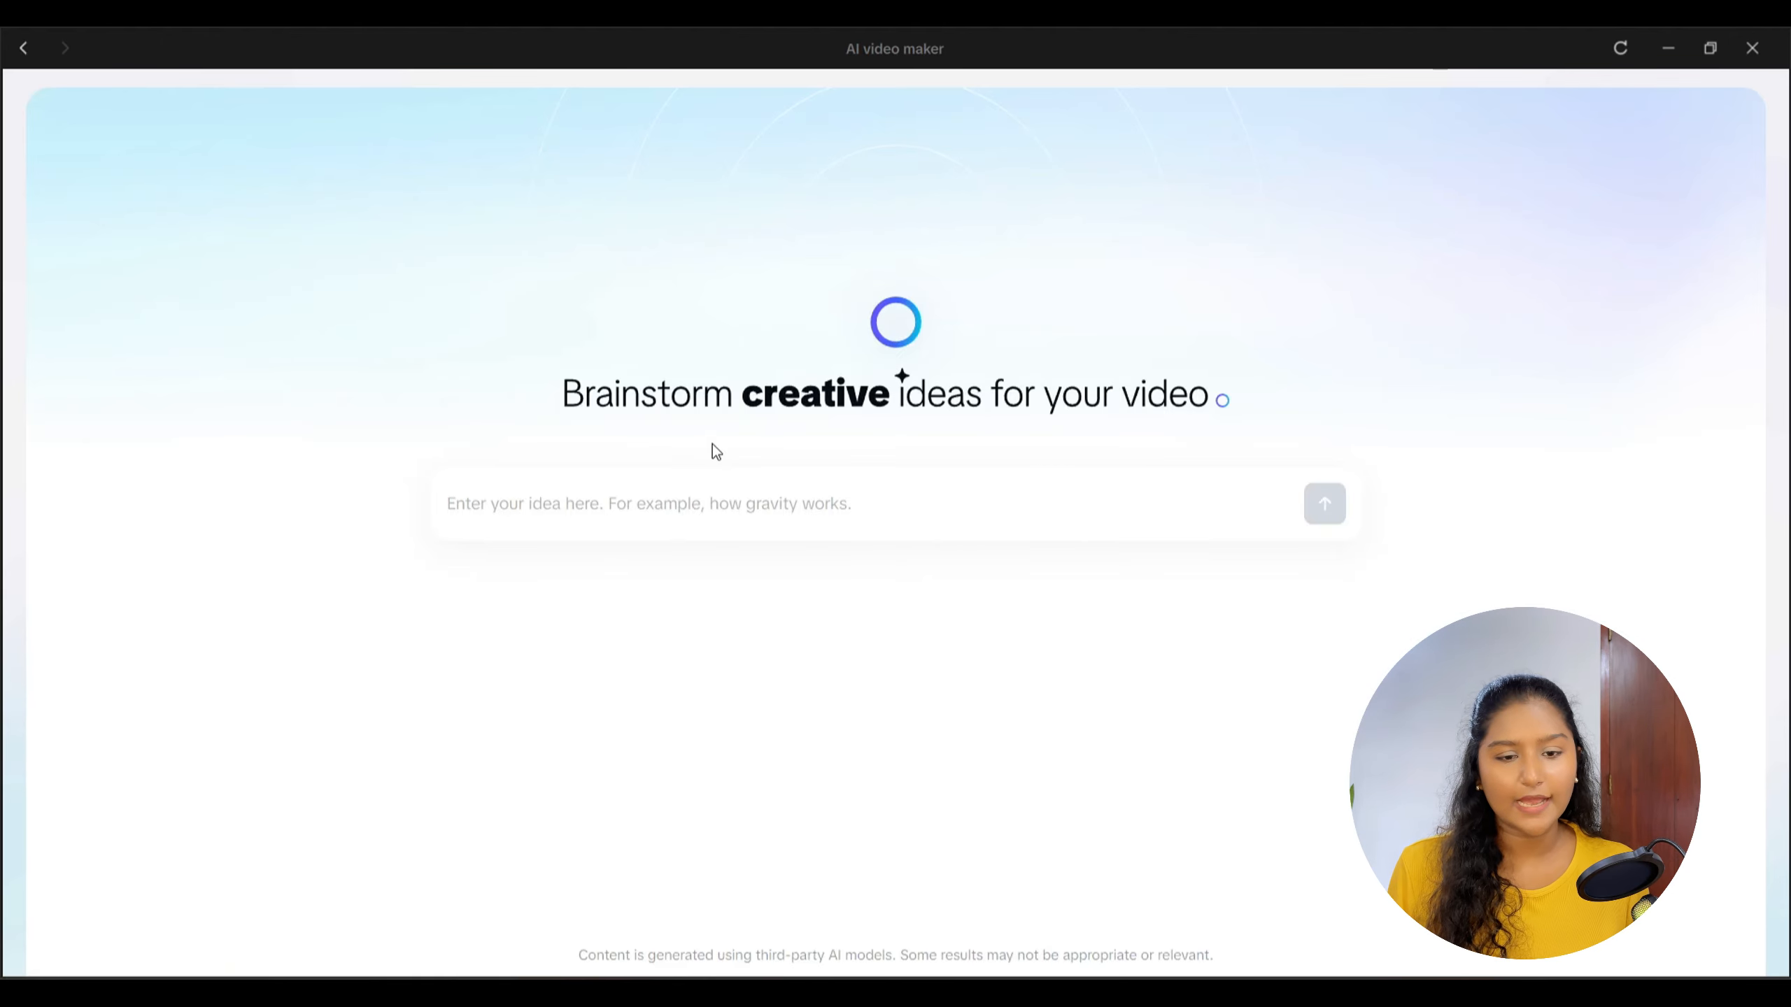
click(35, 50)
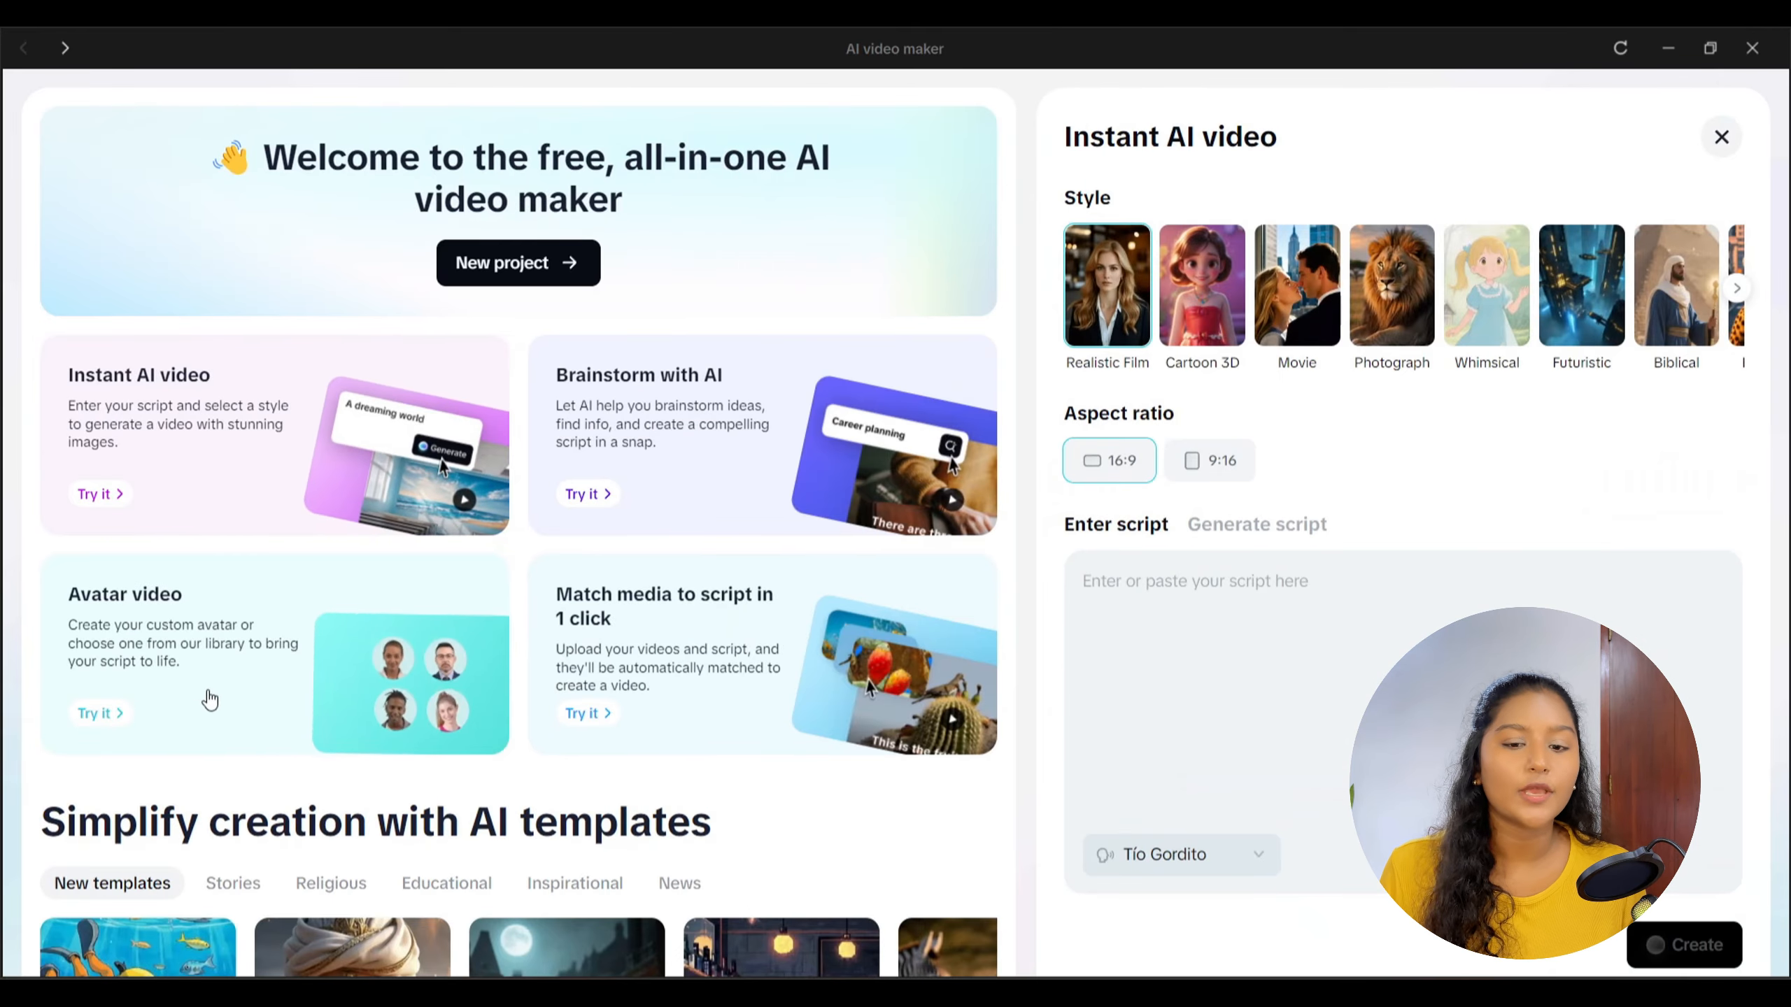
Preview the first two recommended avatars of the Avatar video option and check the option that matches media to a script
click(196, 694)
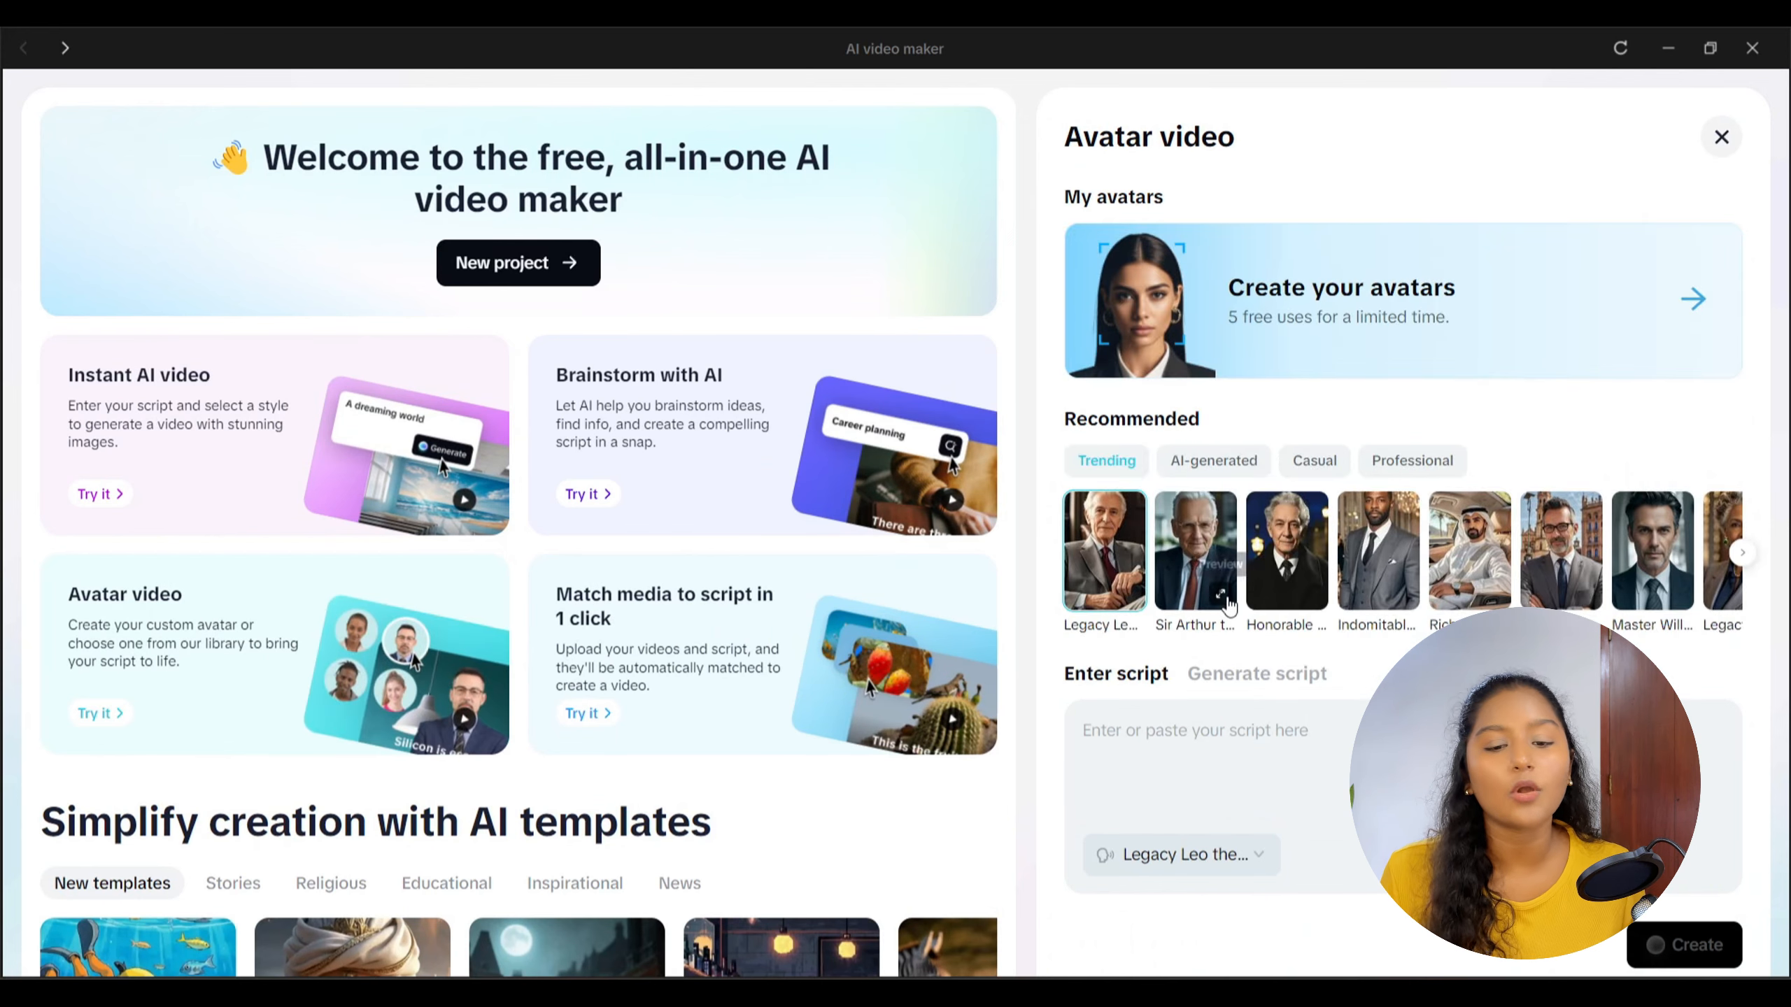
click(1225, 600)
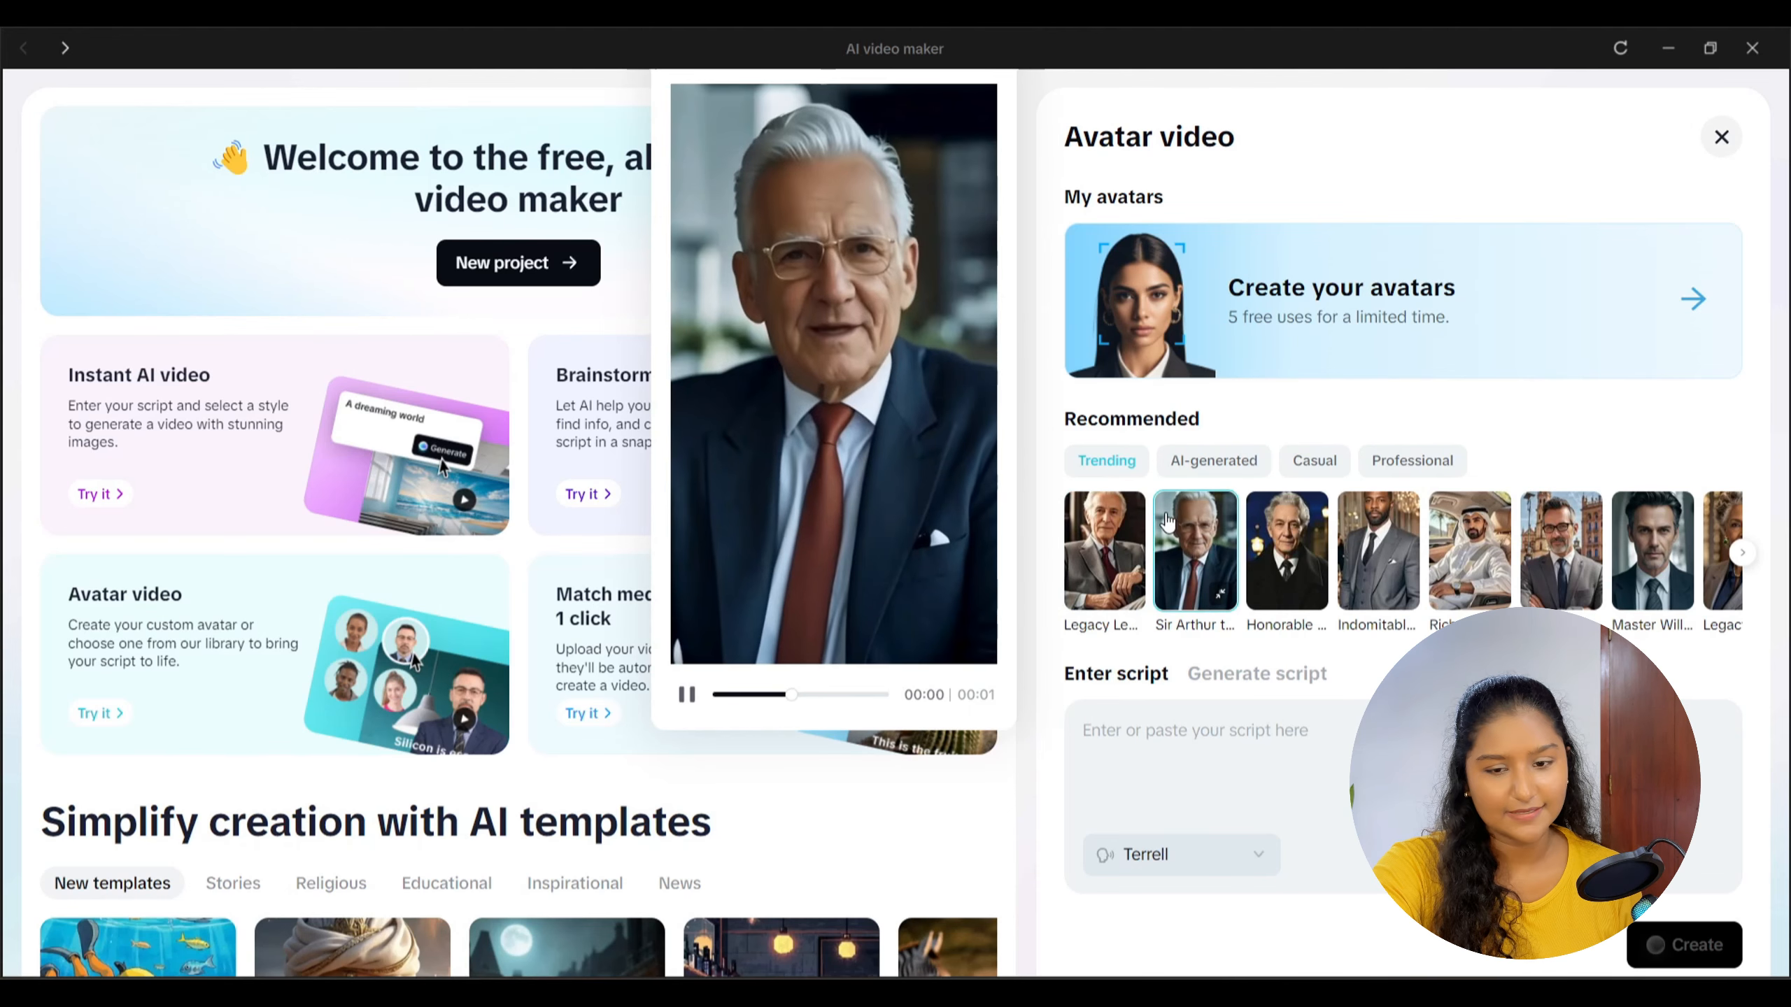
click(1131, 599)
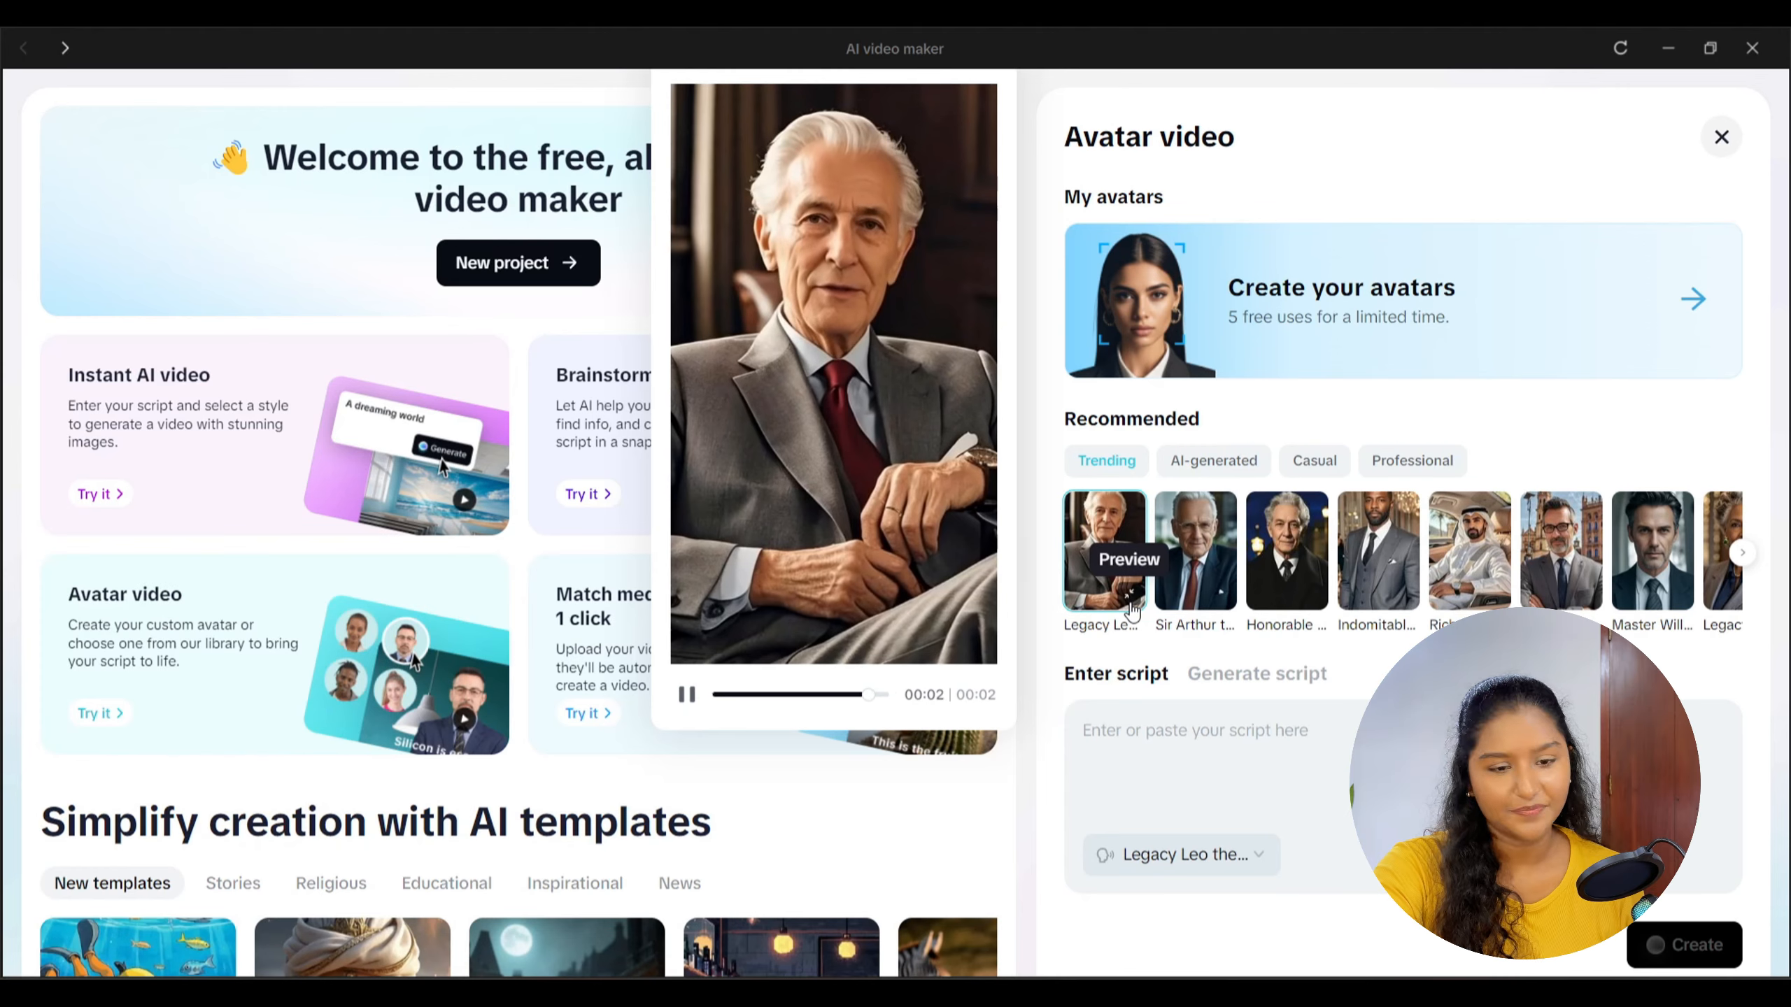
click(591, 648)
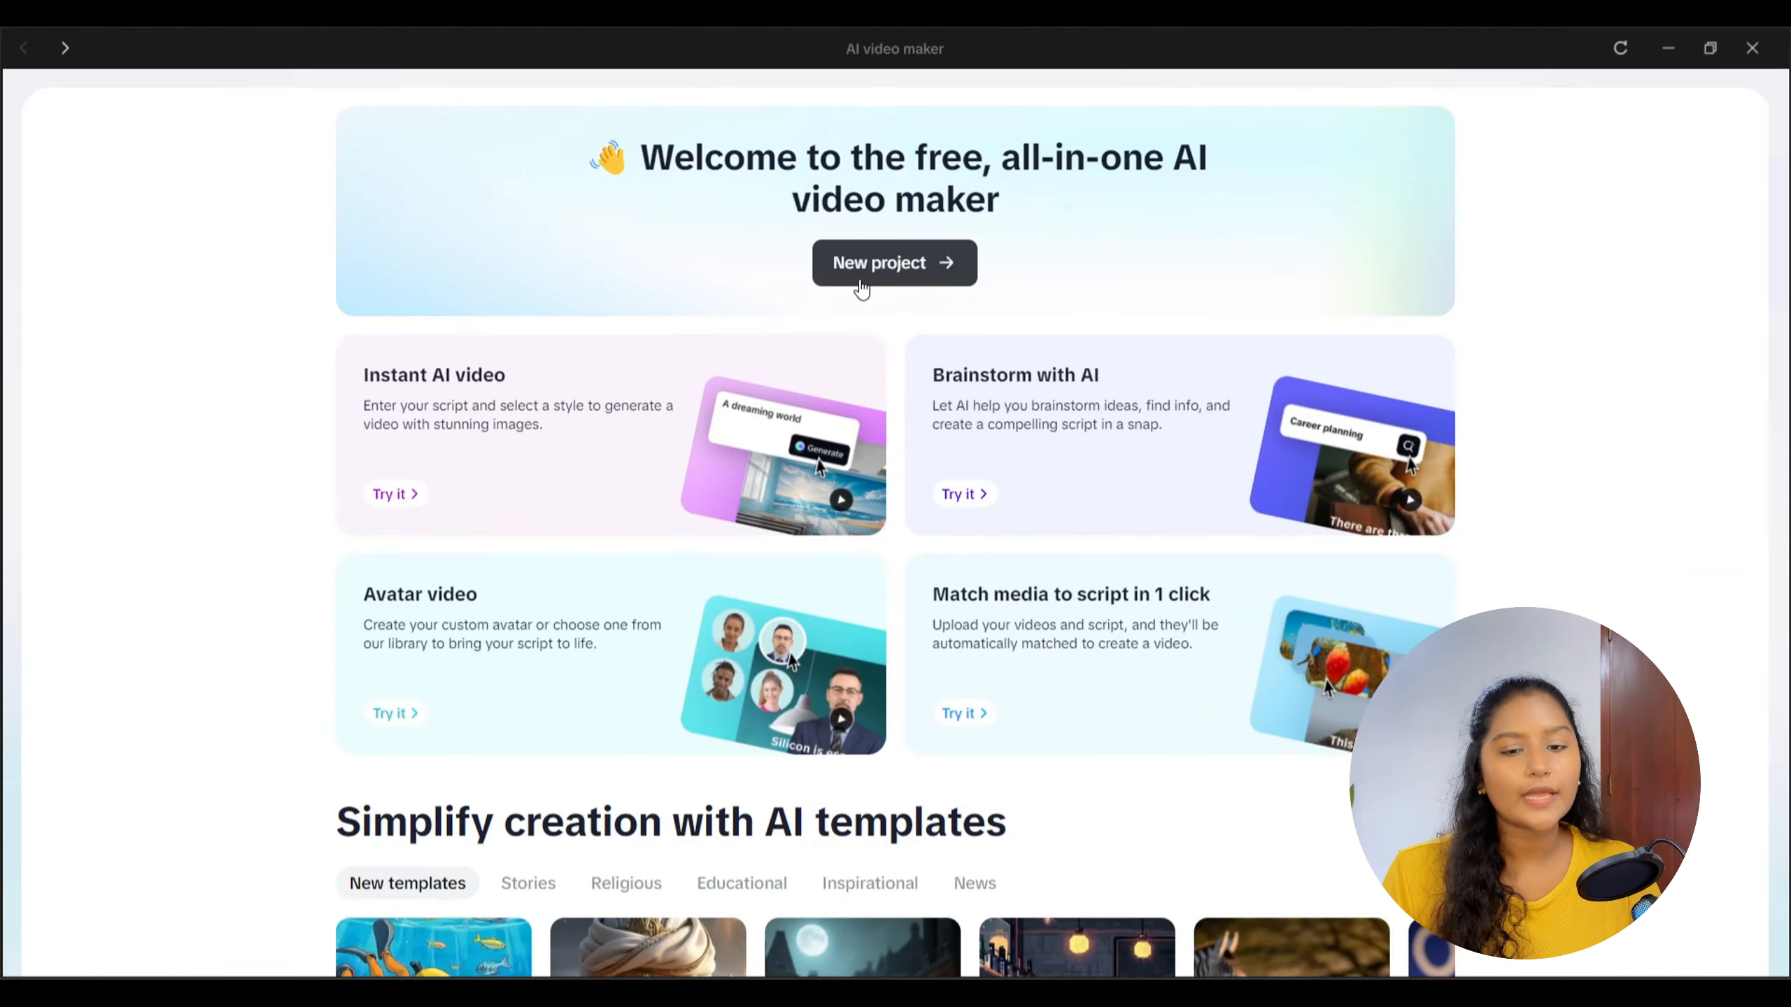
Start a new AI video project and look through its Scenes, Elements and Music sections before returning to the script form
click(861, 275)
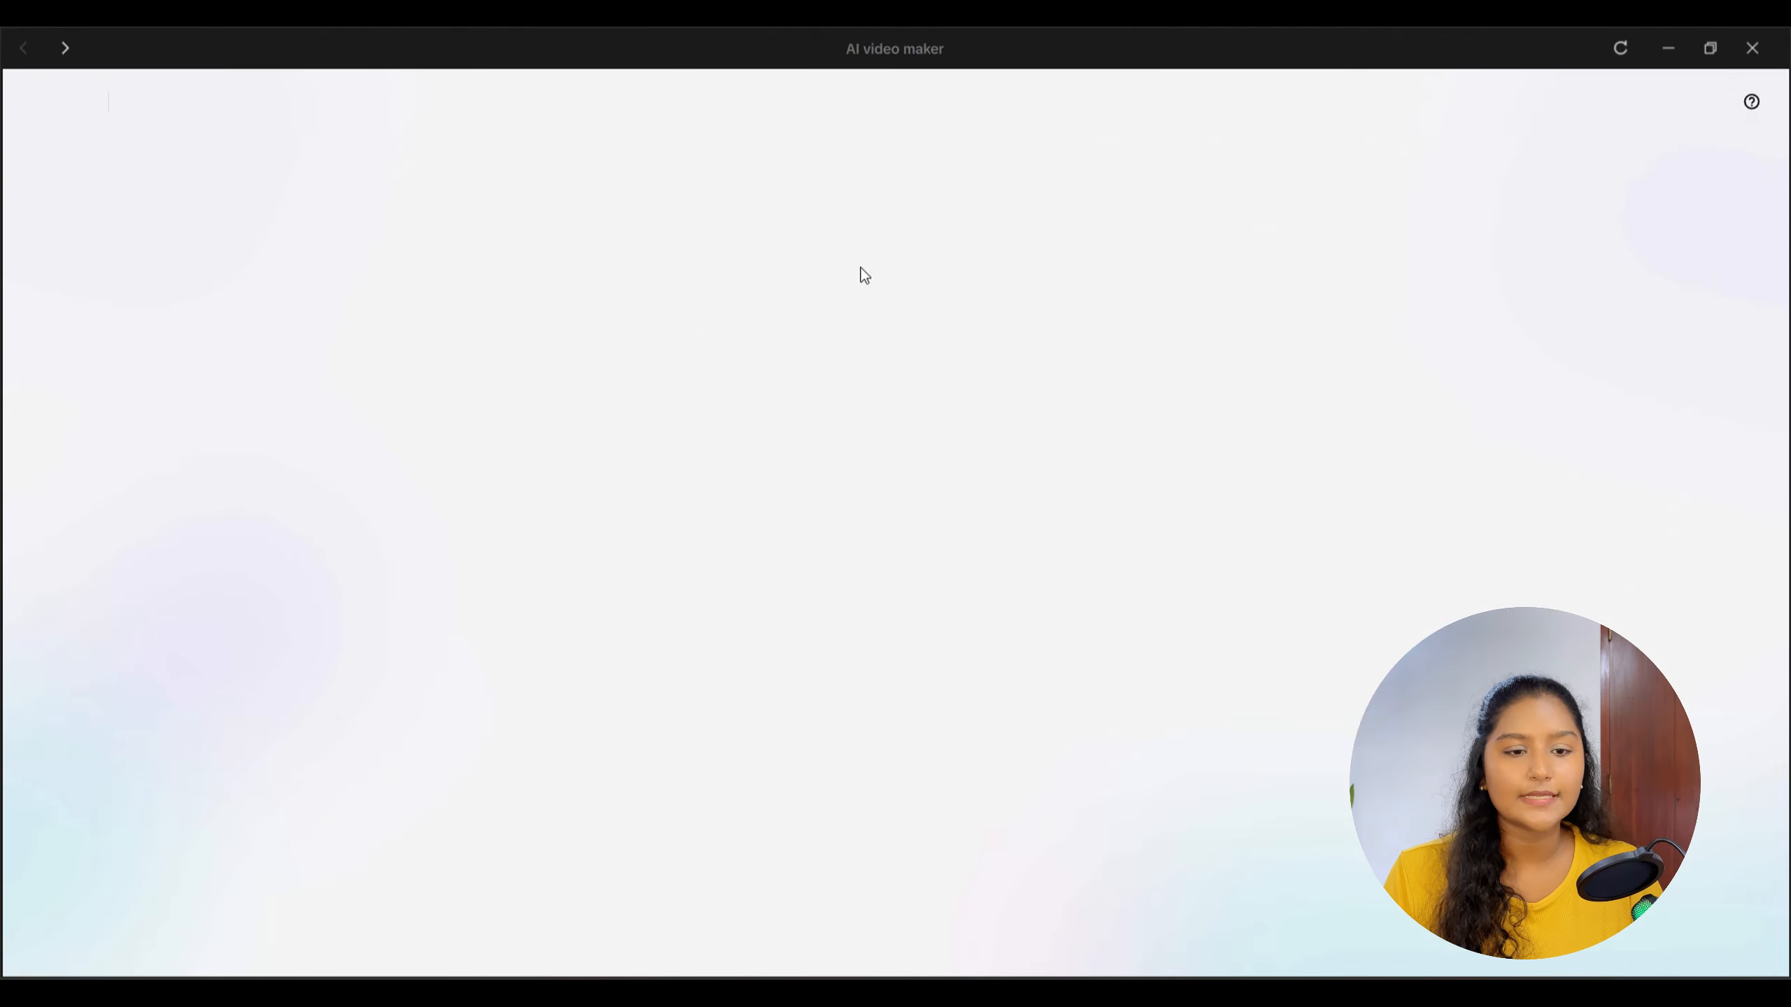
click(57, 168)
click(97, 279)
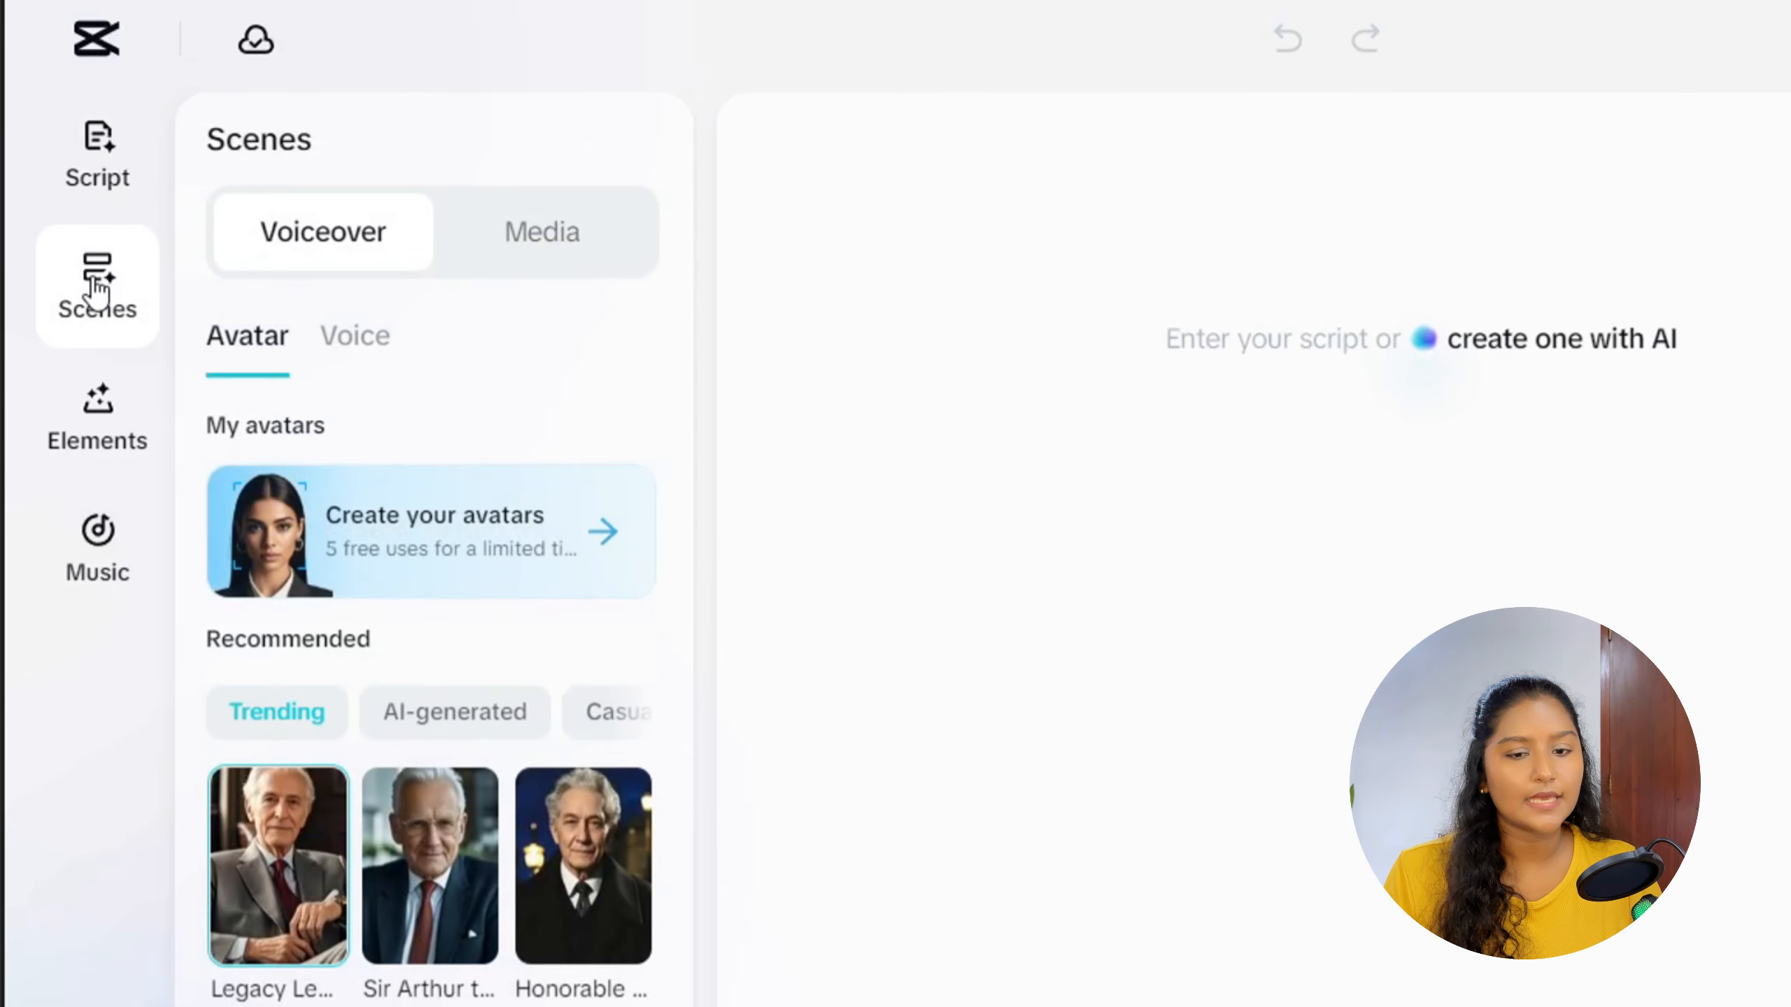
click(104, 432)
click(92, 558)
click(98, 156)
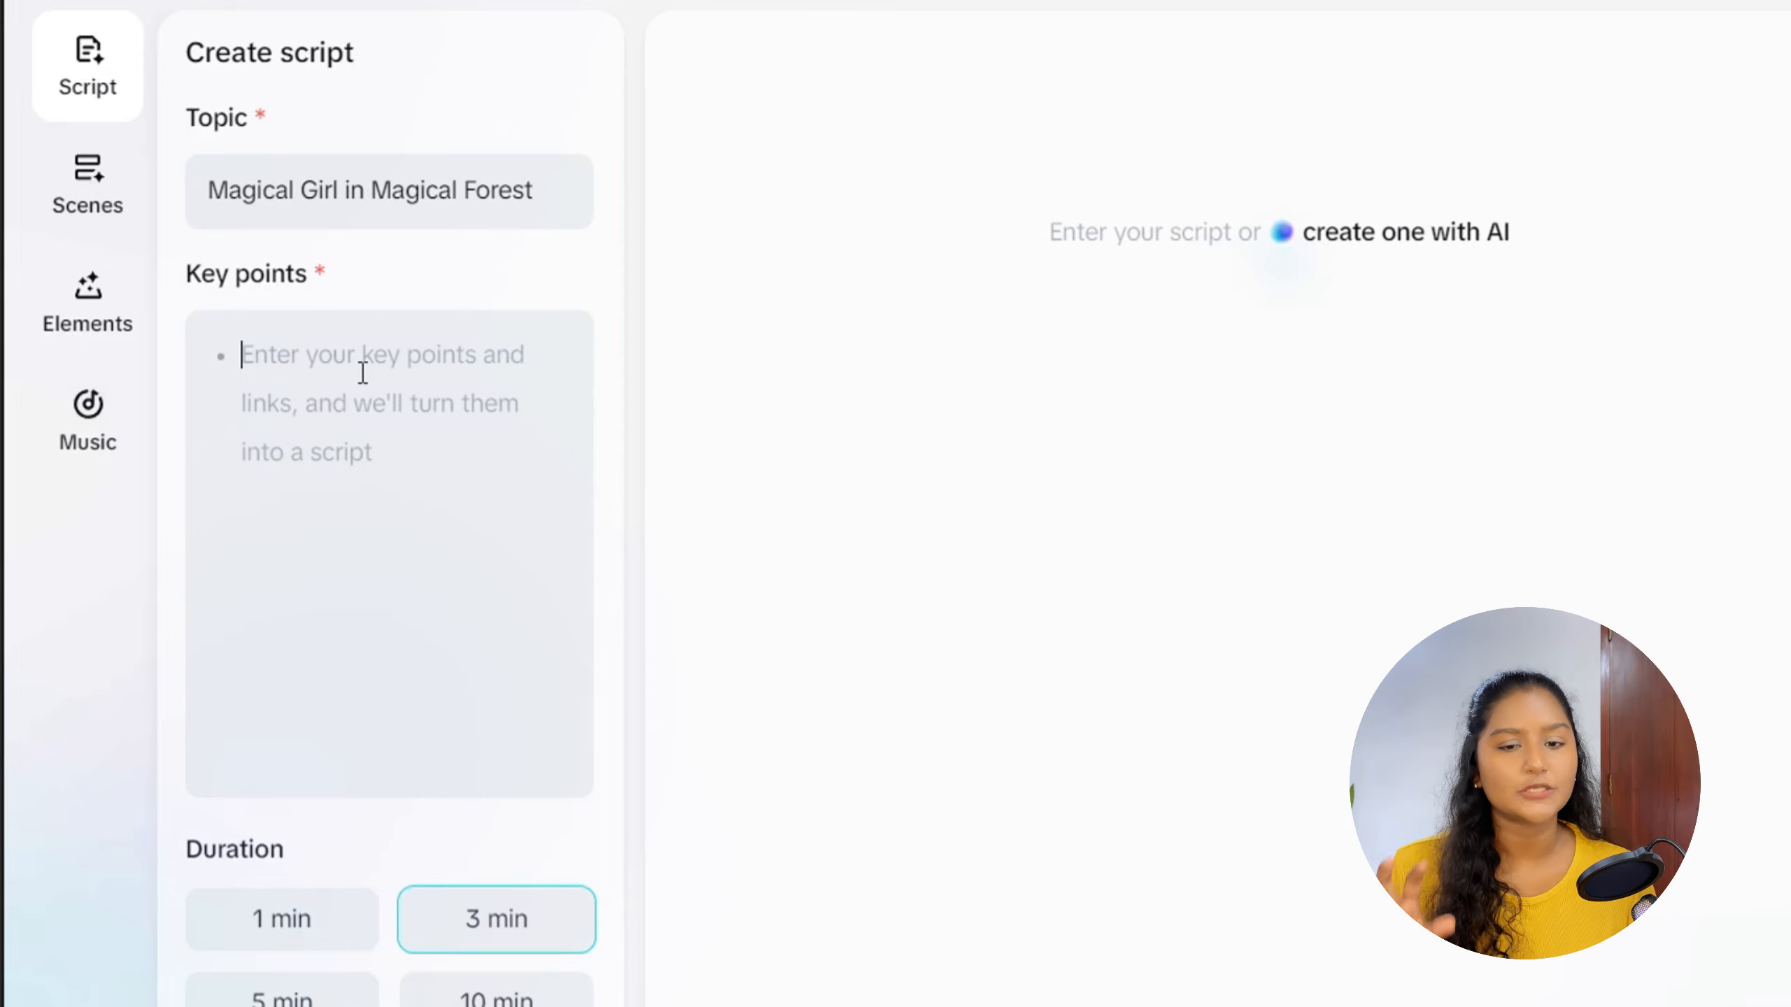
Enter key points: a short story about a woman in an enchanted forest, finding glowing crystals, seeking a legendary crystal for wisdom, with the forest's whispers guiding her
text(a short story about a woman in an enchanted forest, finding glowing crystals, seeking a legendary crystal for wisdom, with the forest’s whispers guiding her.)
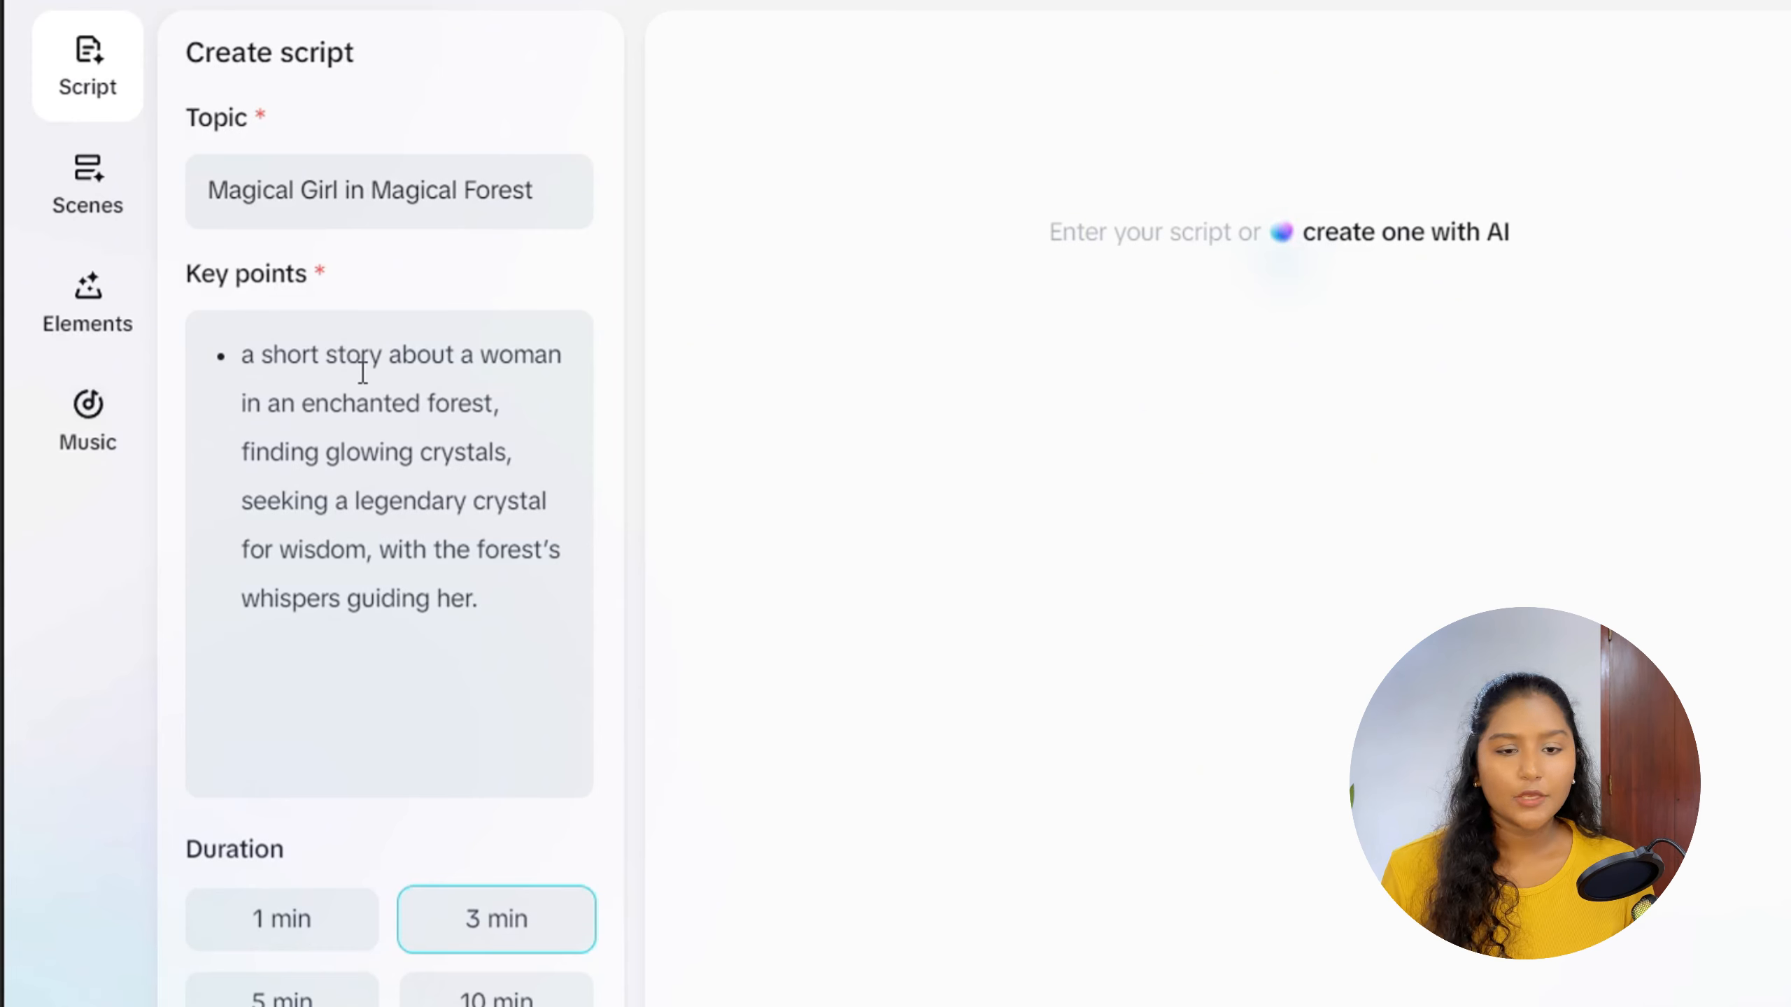
scroll(379, 429, down, 3)
click(310, 702)
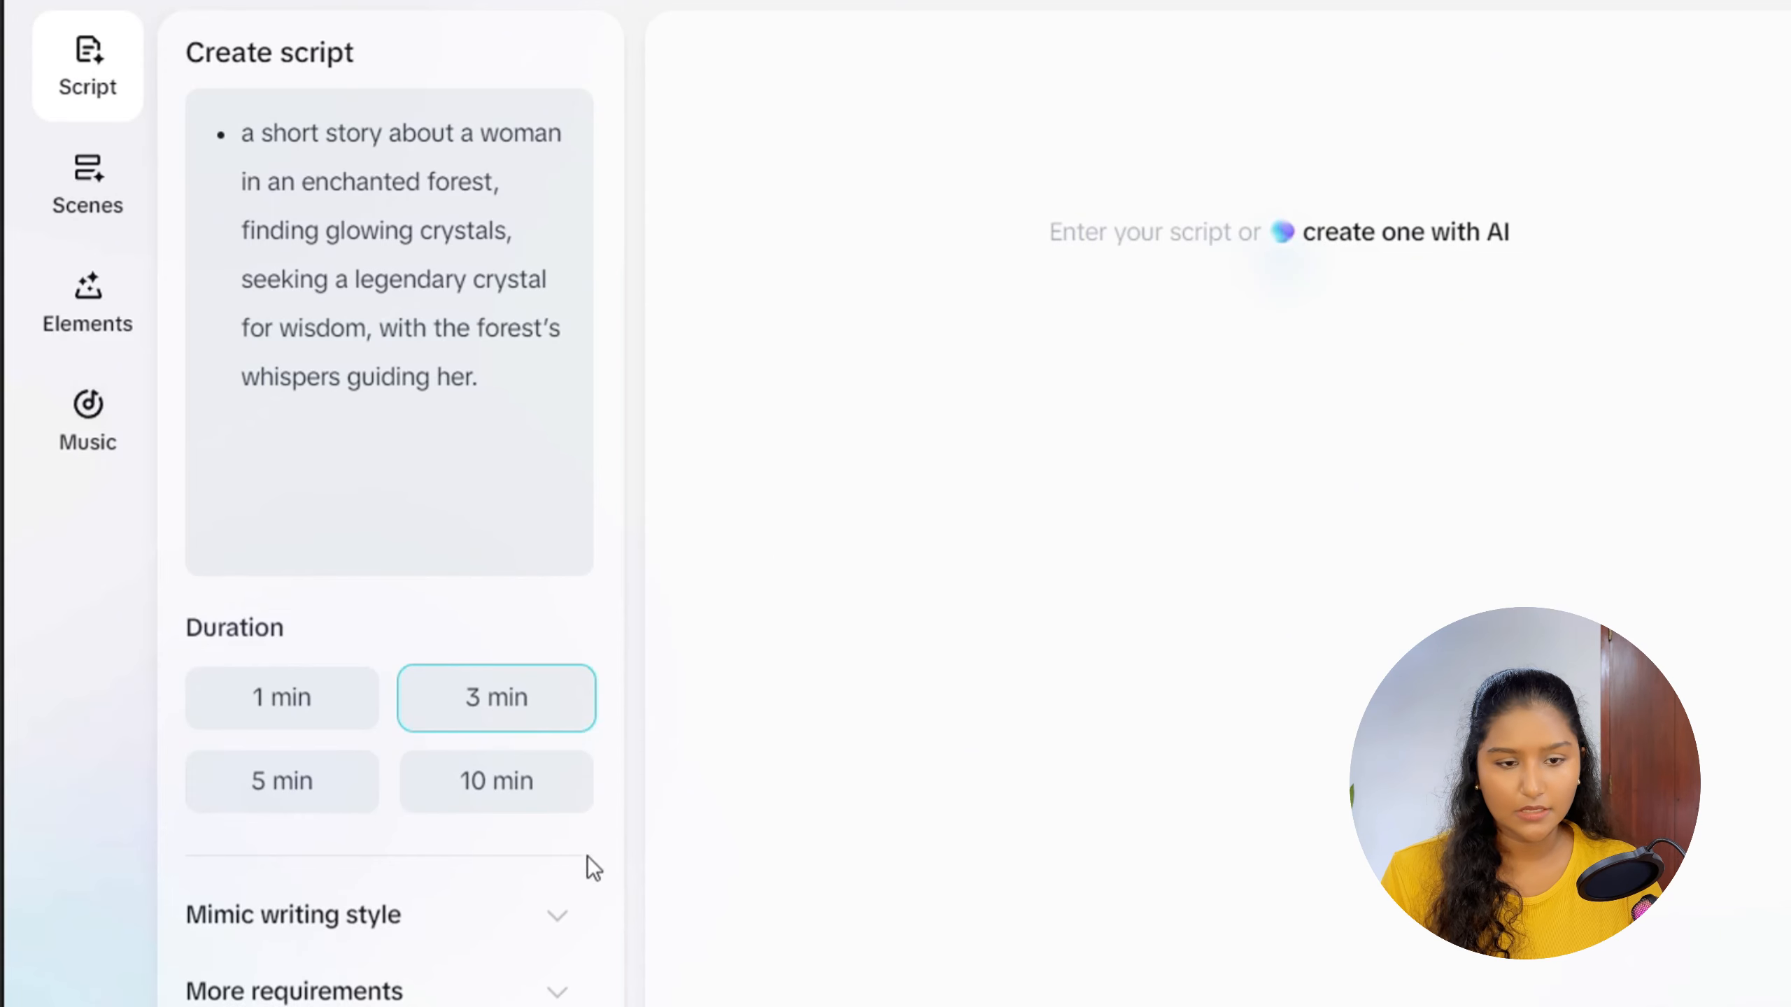
Generate the script with "poetic monologue" as the writing style to mimic and "cinematic short story" as the additional requirement
click(554, 925)
scroll(519, 846, down, 5)
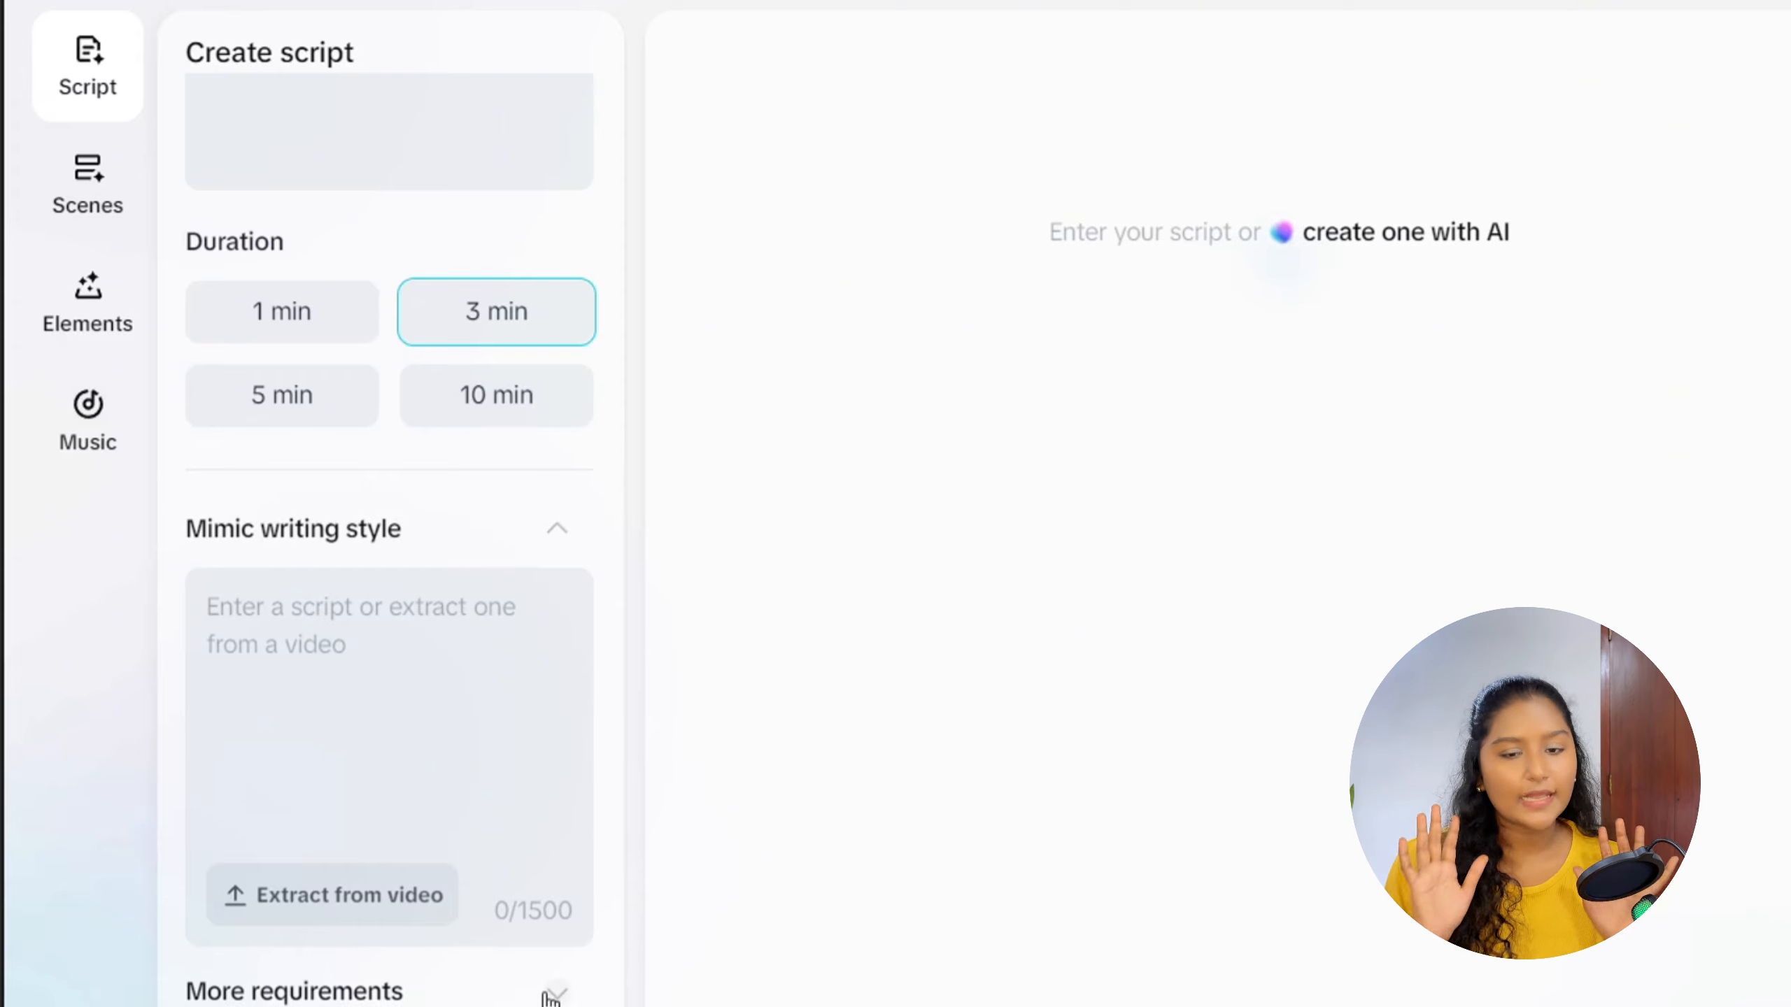
scroll(450, 717, down, 3)
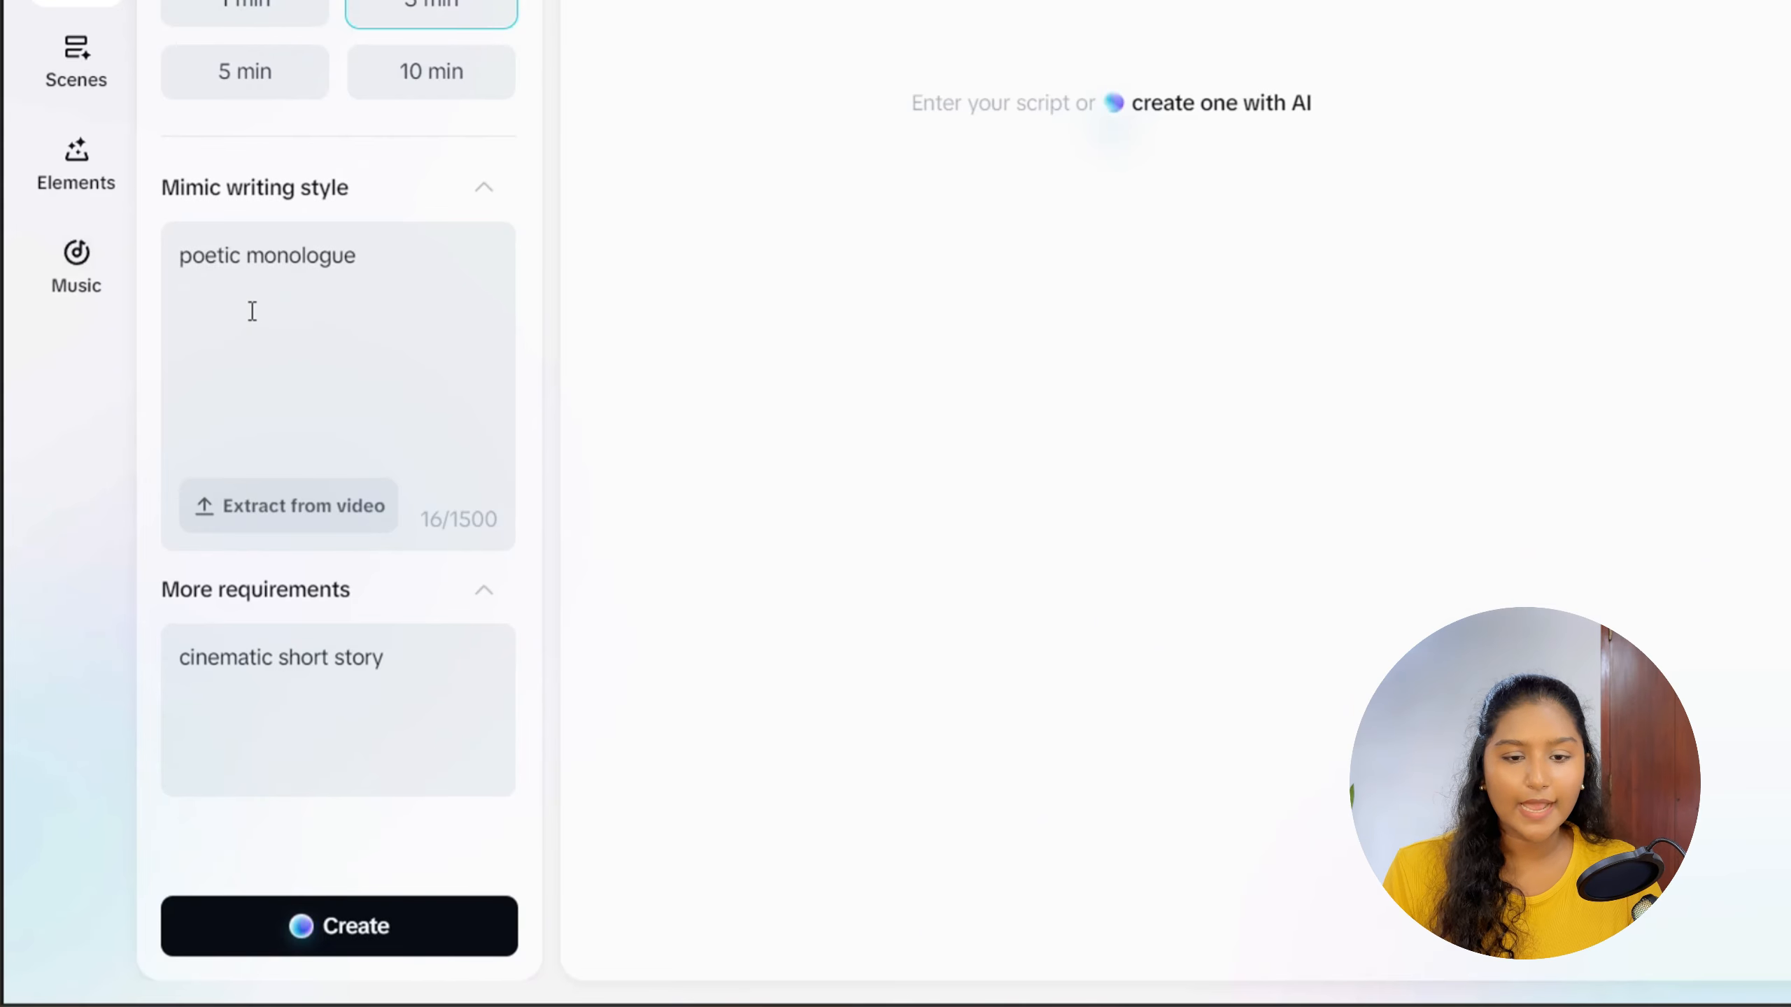
scroll(252, 315, up, 8)
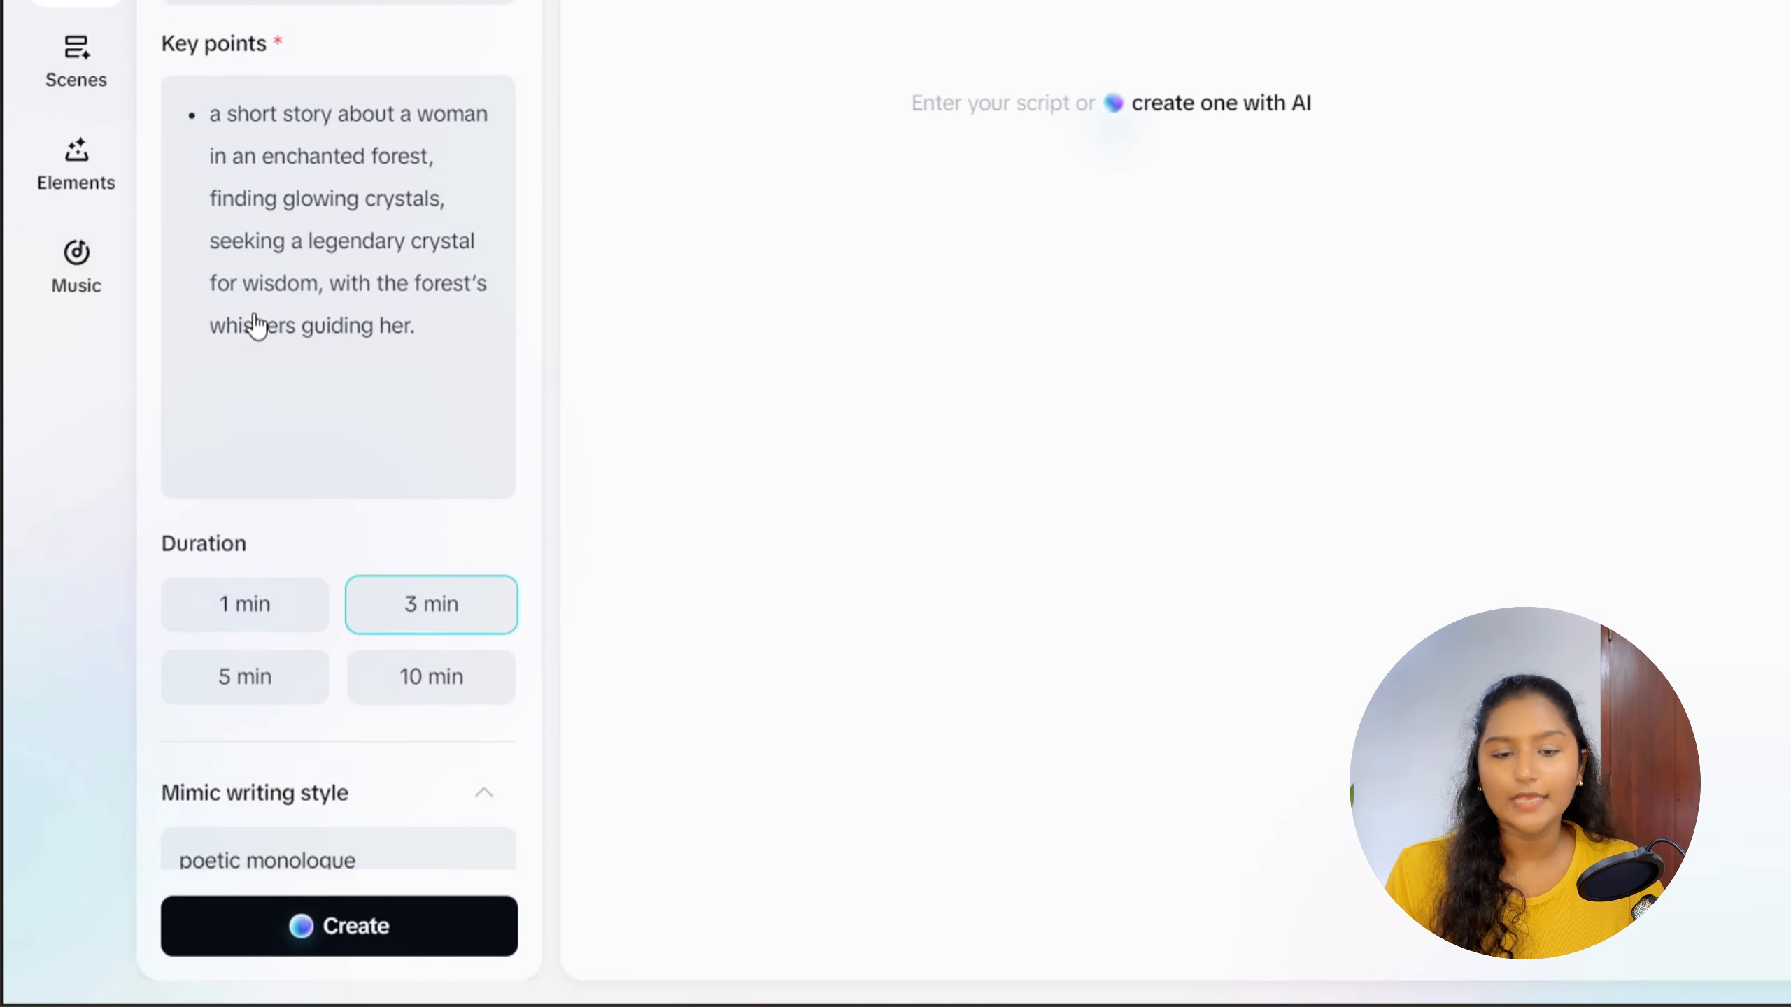
scroll(257, 318, down, 8)
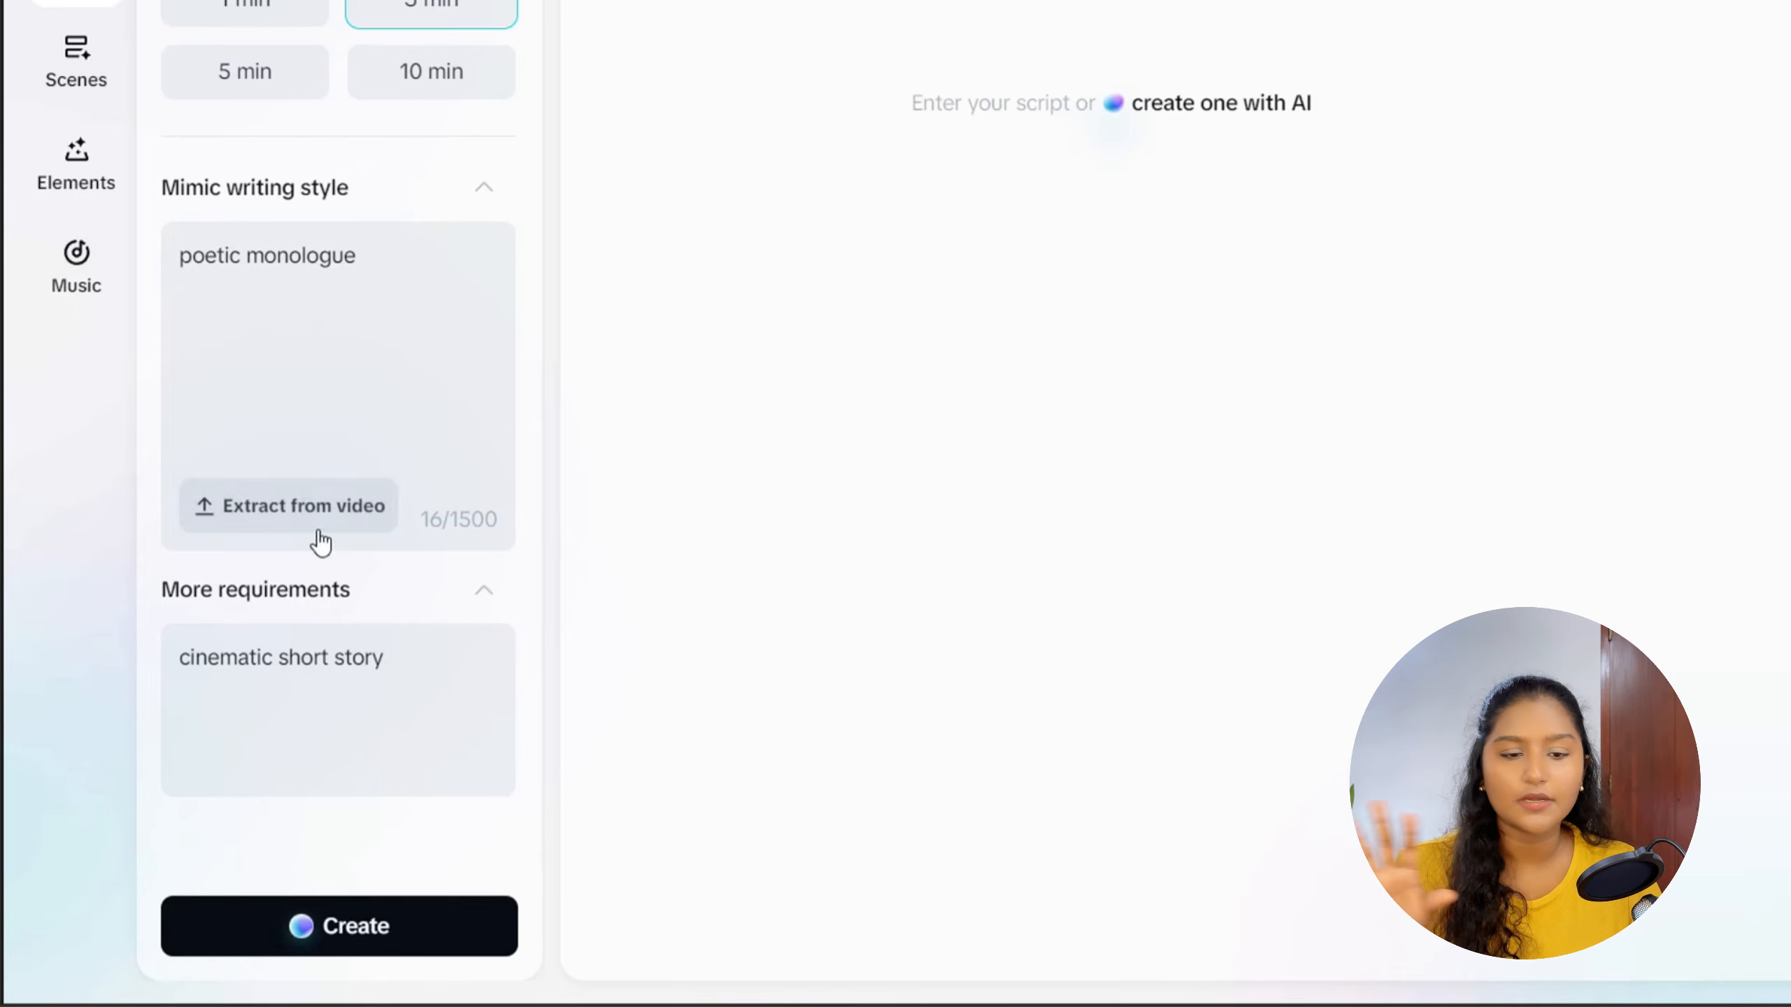
click(361, 926)
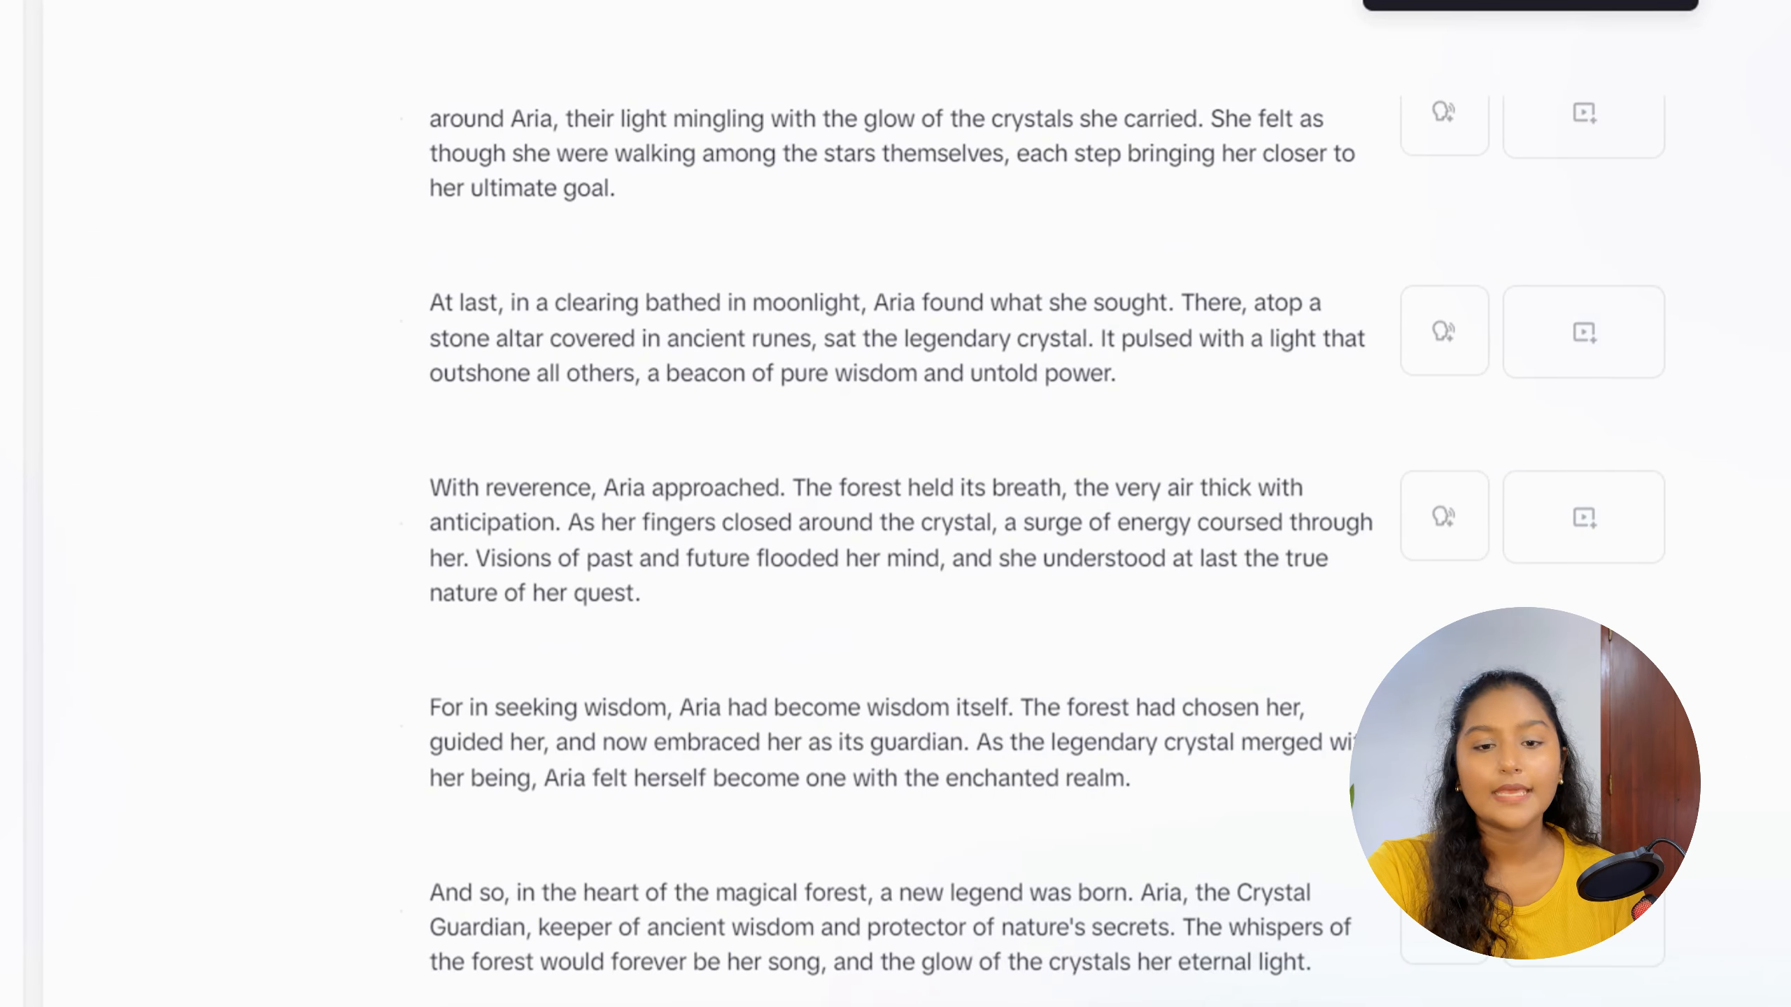
Have the AI rewrite "reverence" as "respect" in the script paragraph beginning "With reverence, Aria approached"
scroll(1071, 420, up, 10)
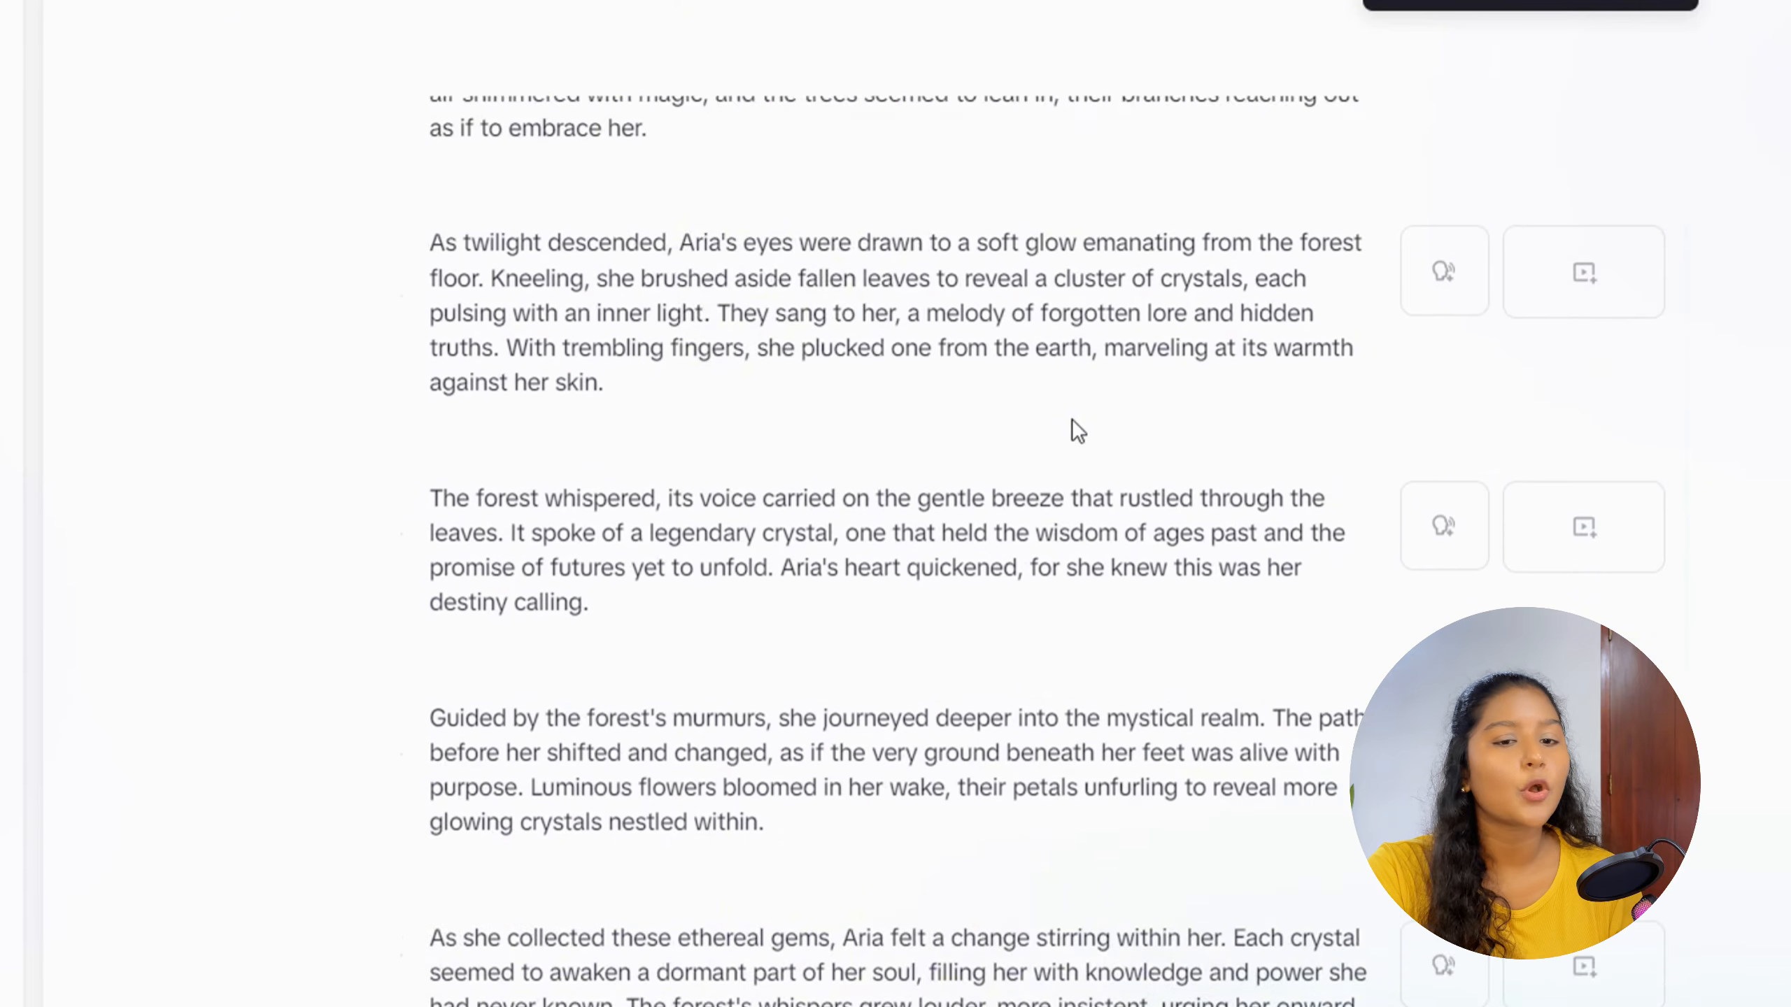
scroll(481, 614, down, 8)
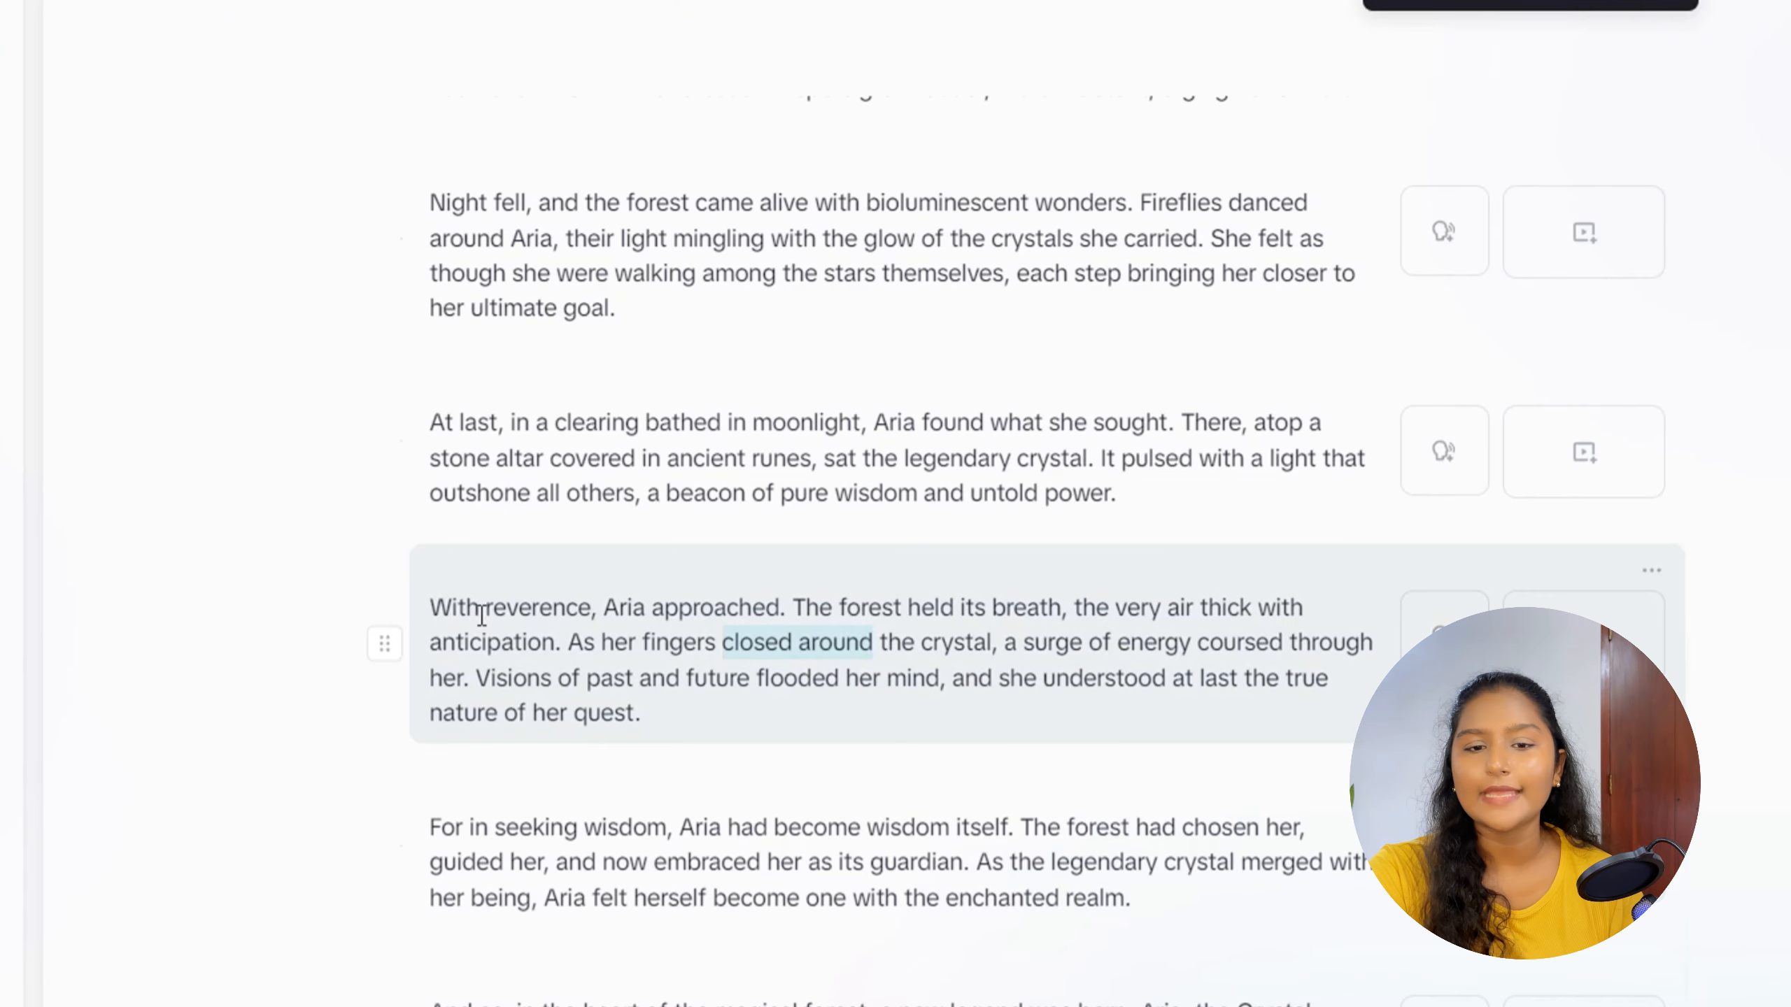
drag(534, 620, 587, 621)
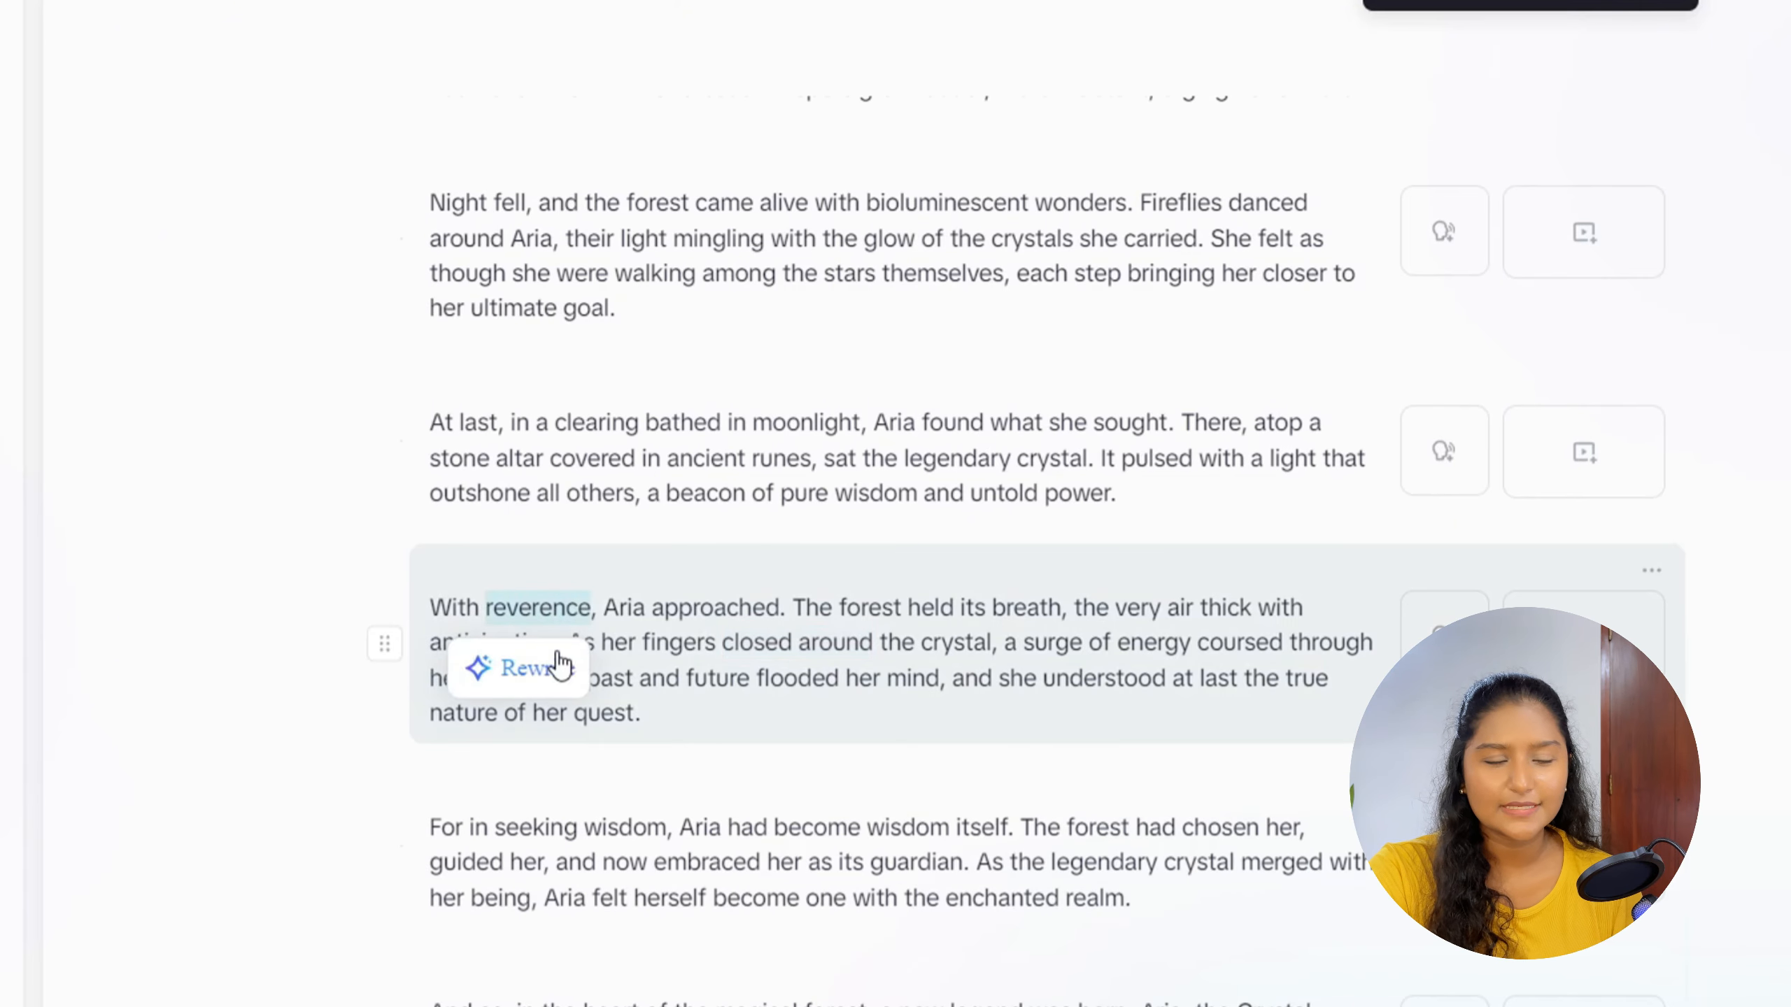
click(536, 666)
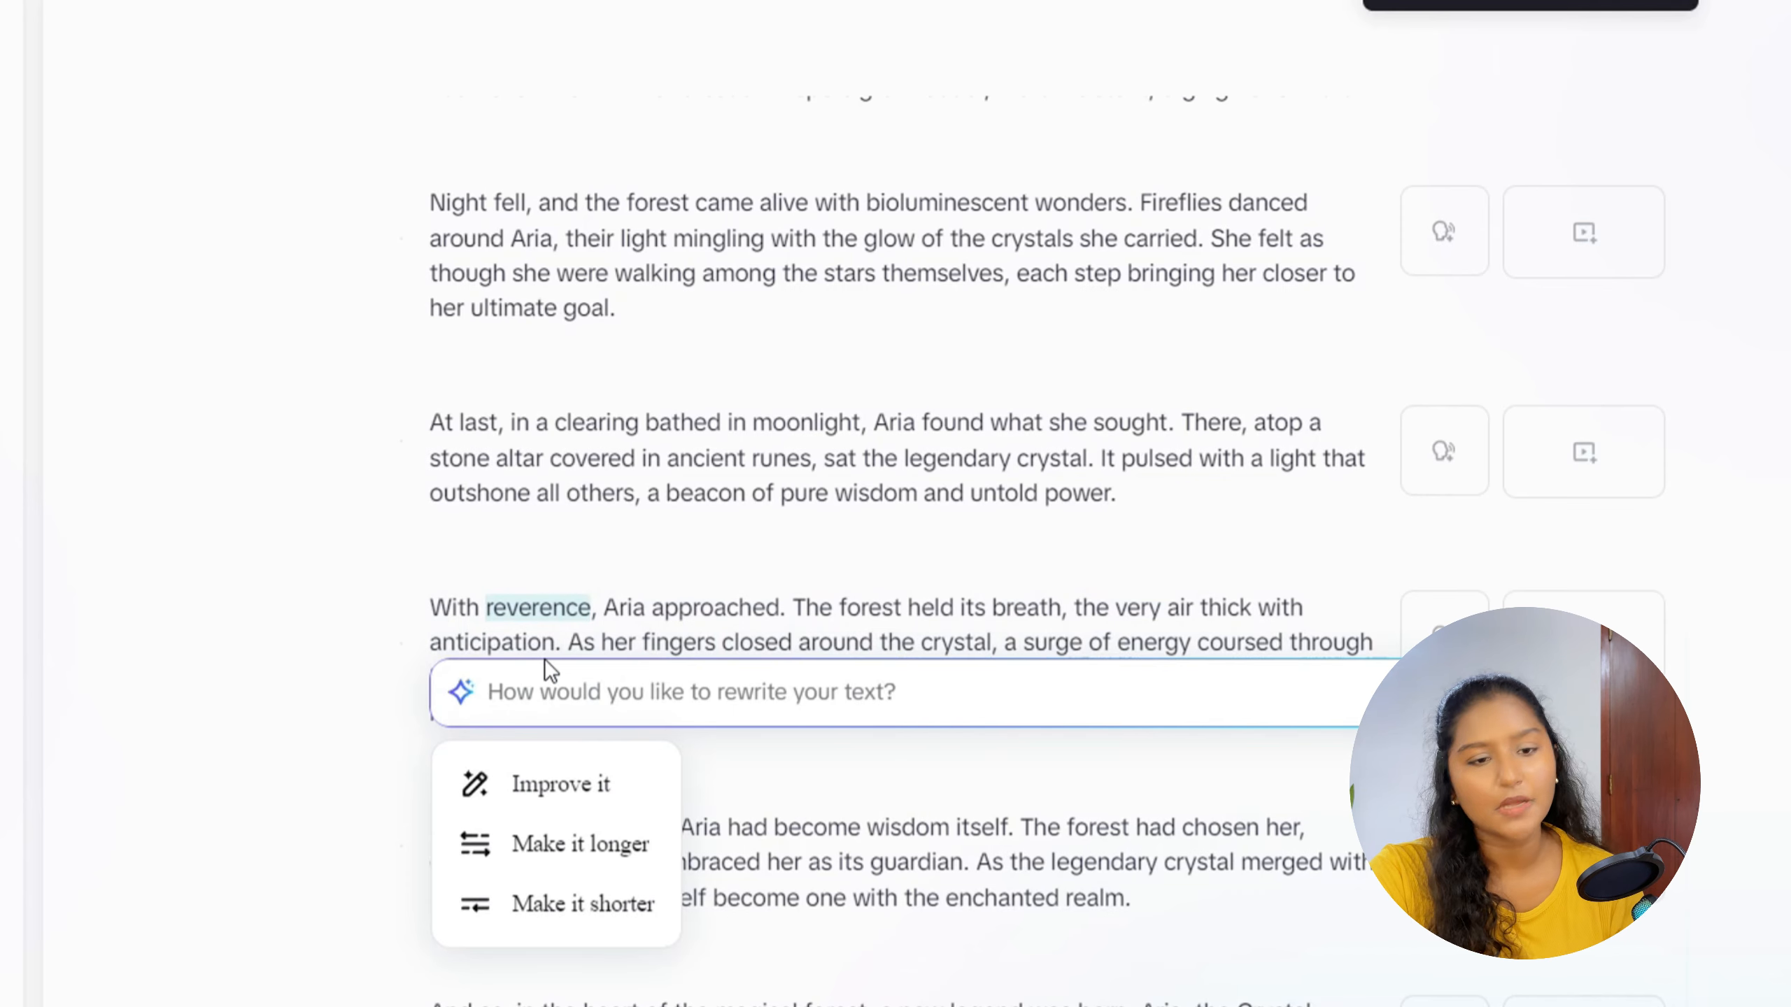
text(make)
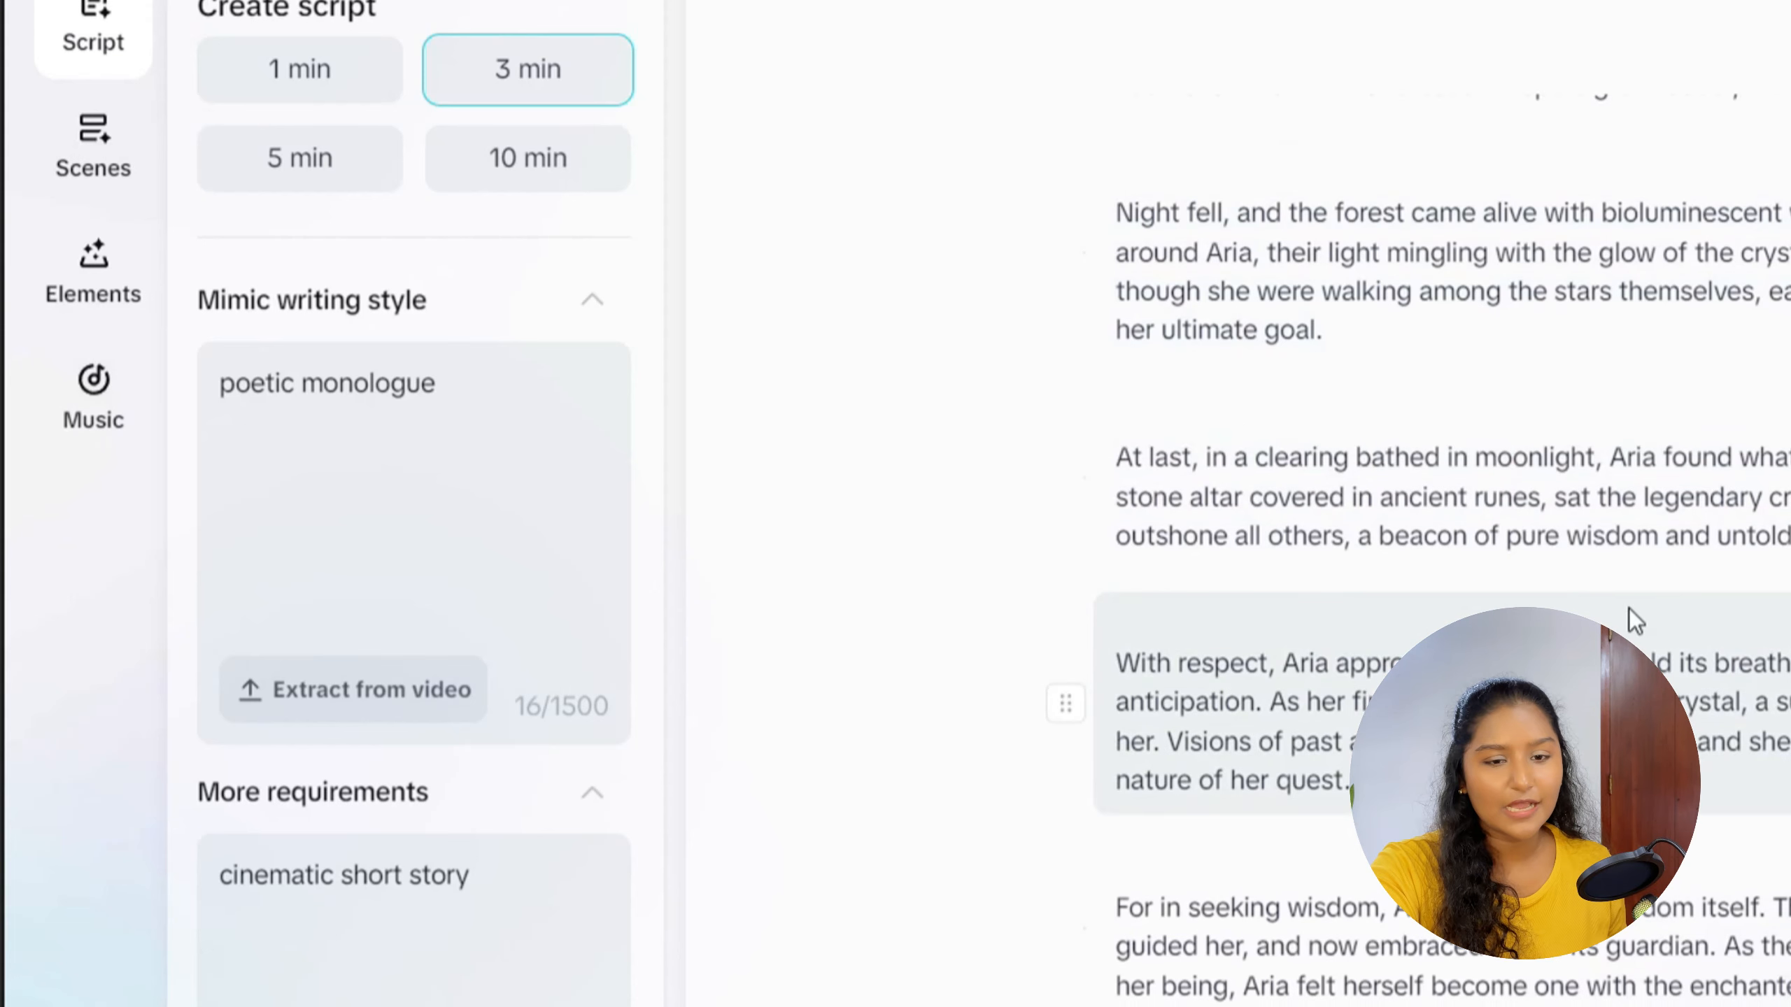
Look over the avatar voiceover choices and the media generation and matching options for the scenes
click(83, 144)
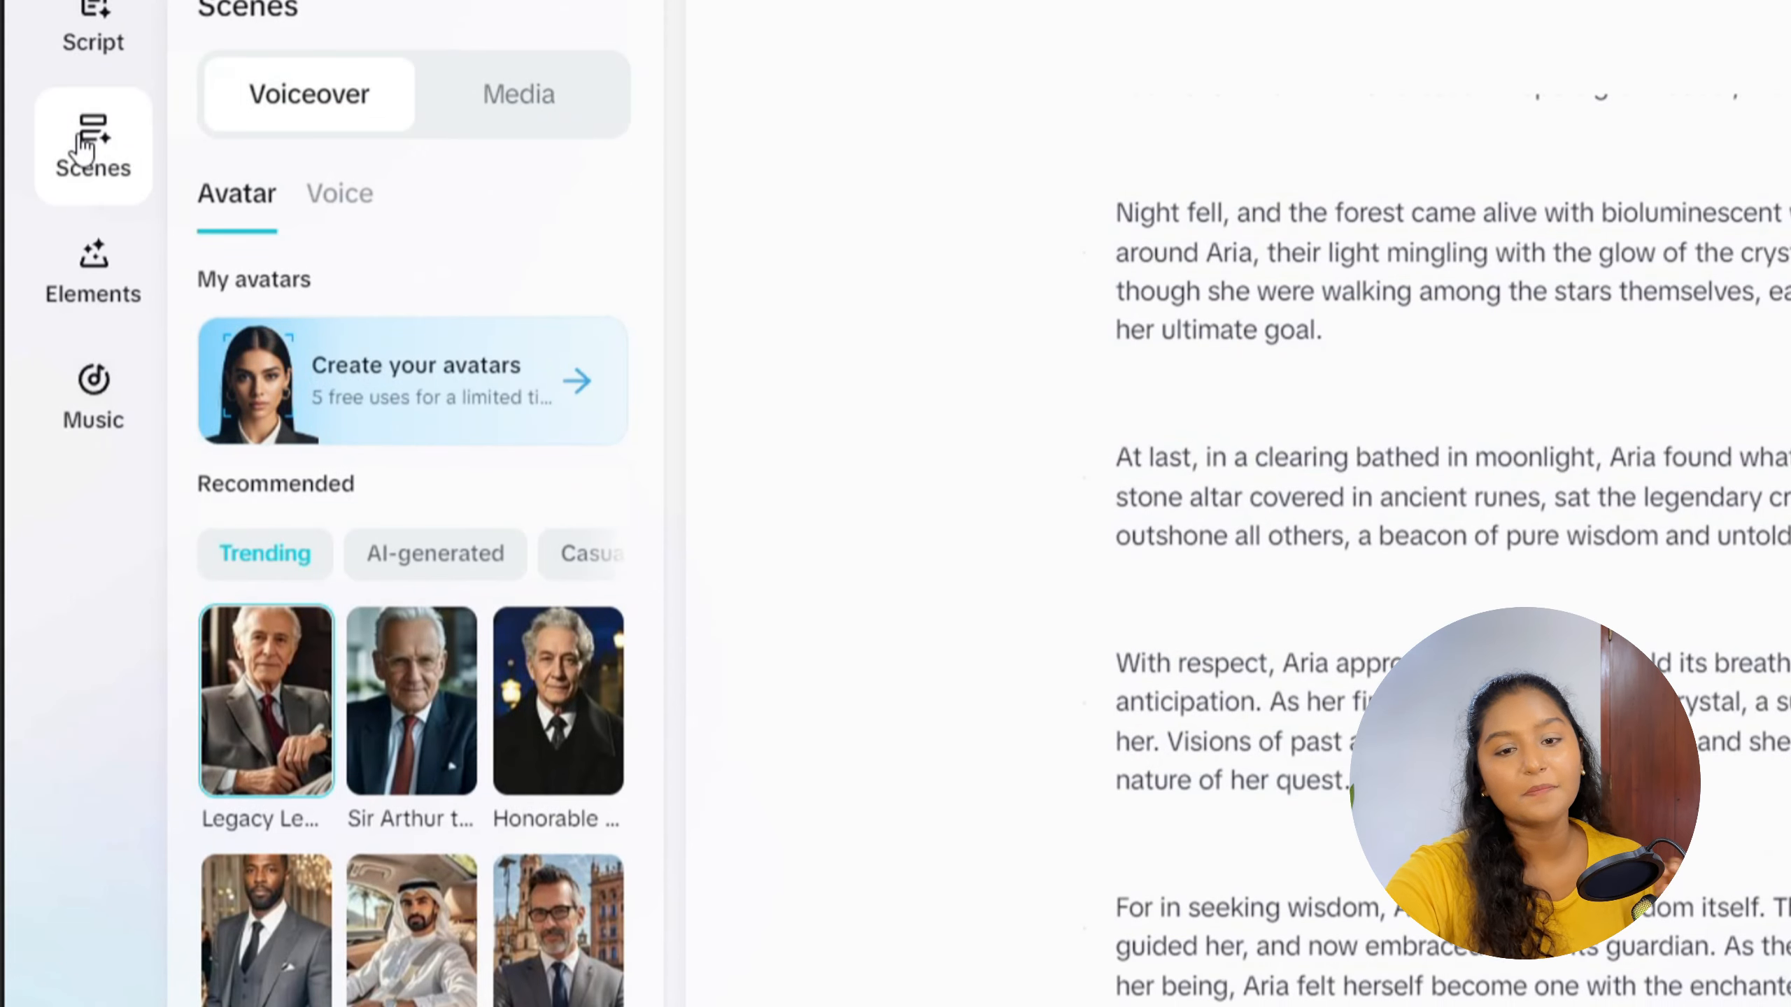
click(528, 130)
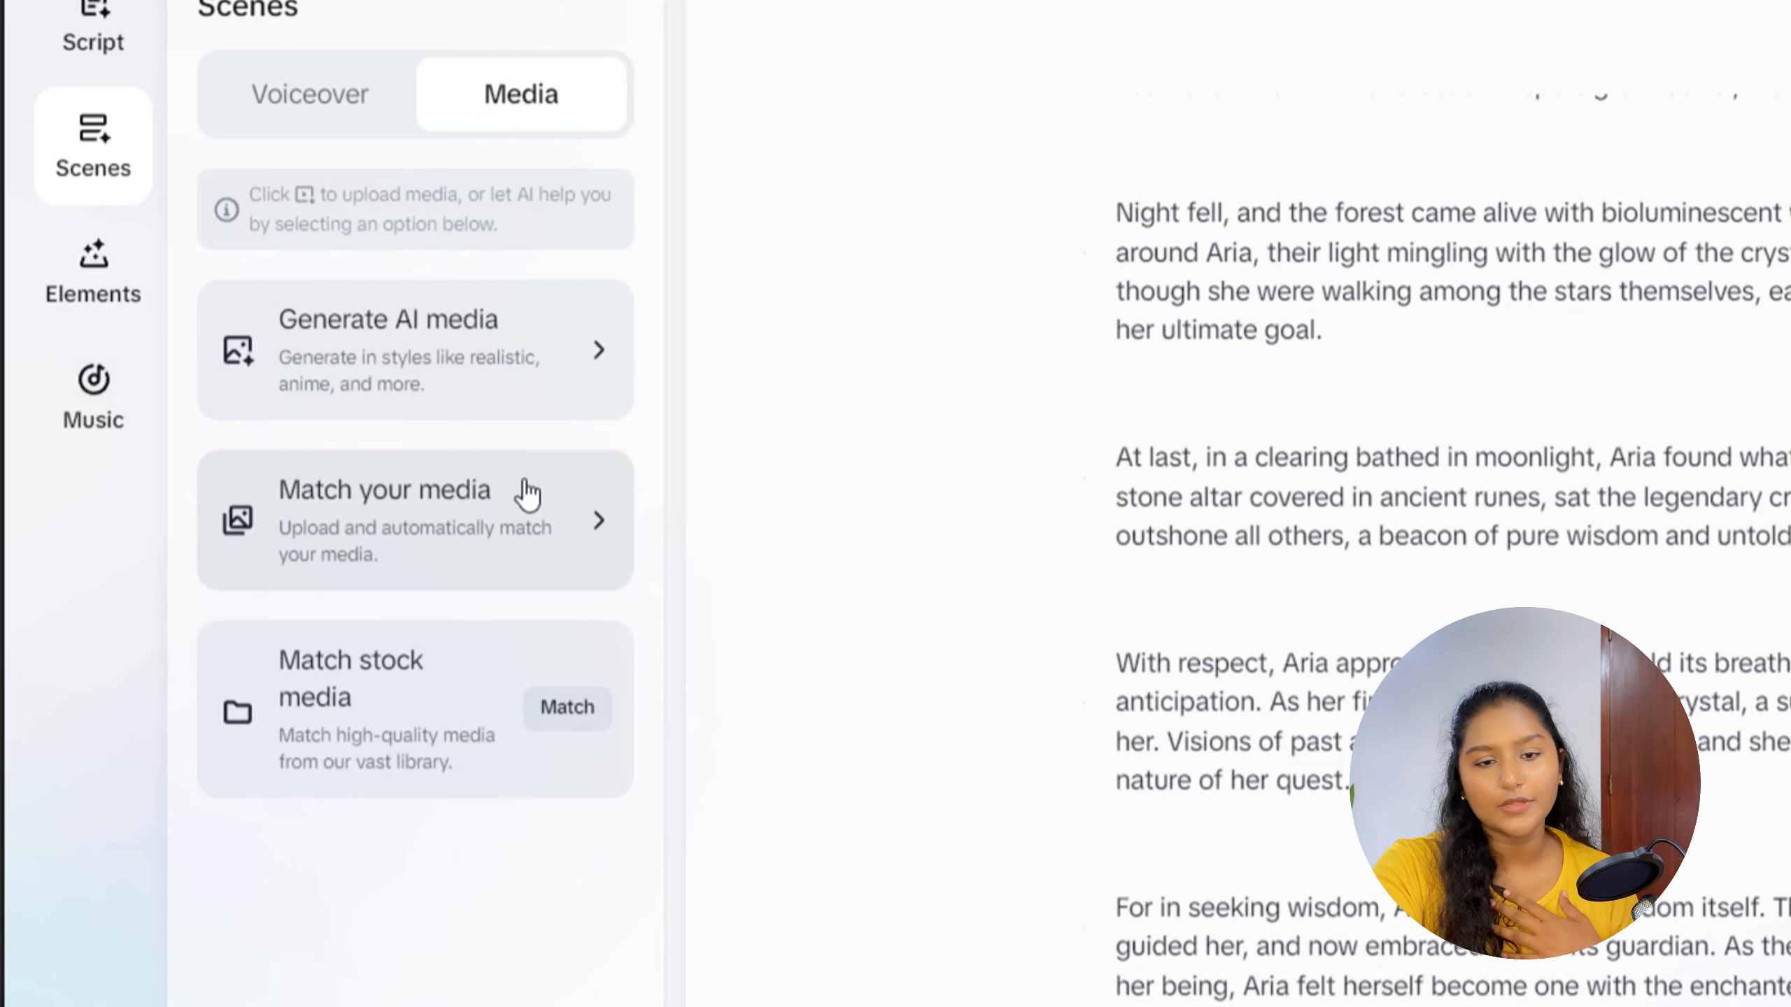
click(287, 85)
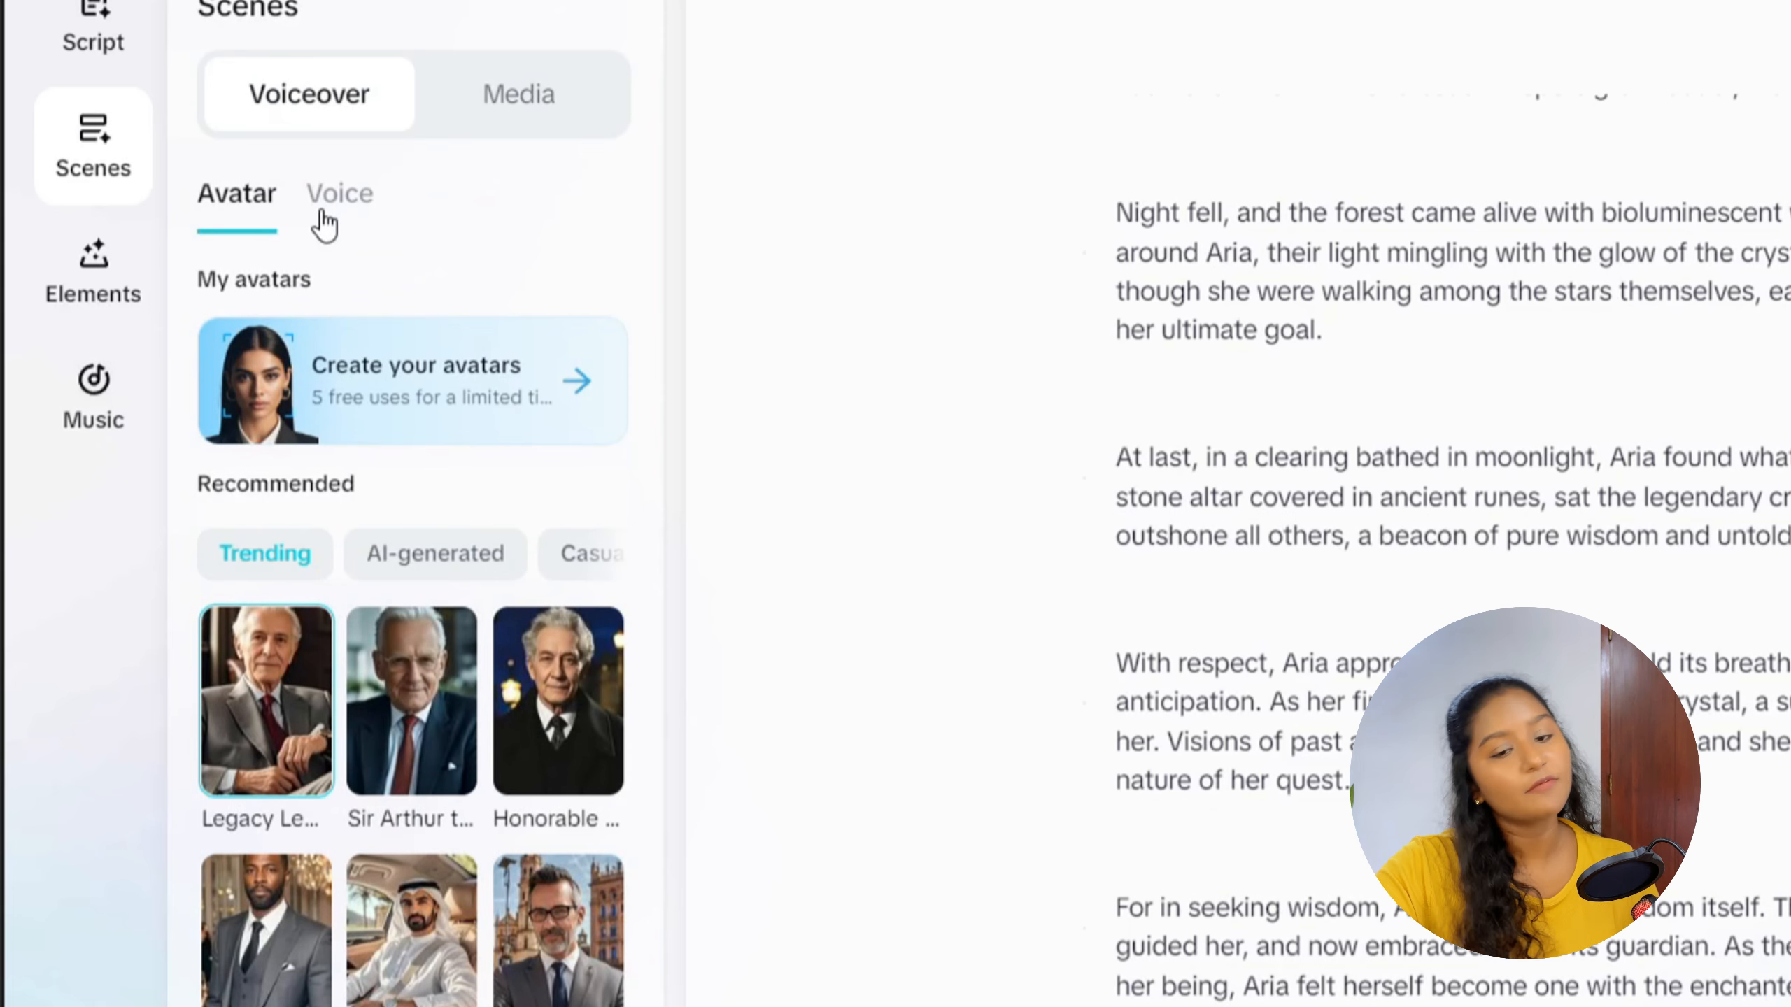
Browse the recommended trending voices for the voiceover, previewing several, including Tío Gordito, Holiday Twist, Yukiko, Siren and Rebecca
click(338, 205)
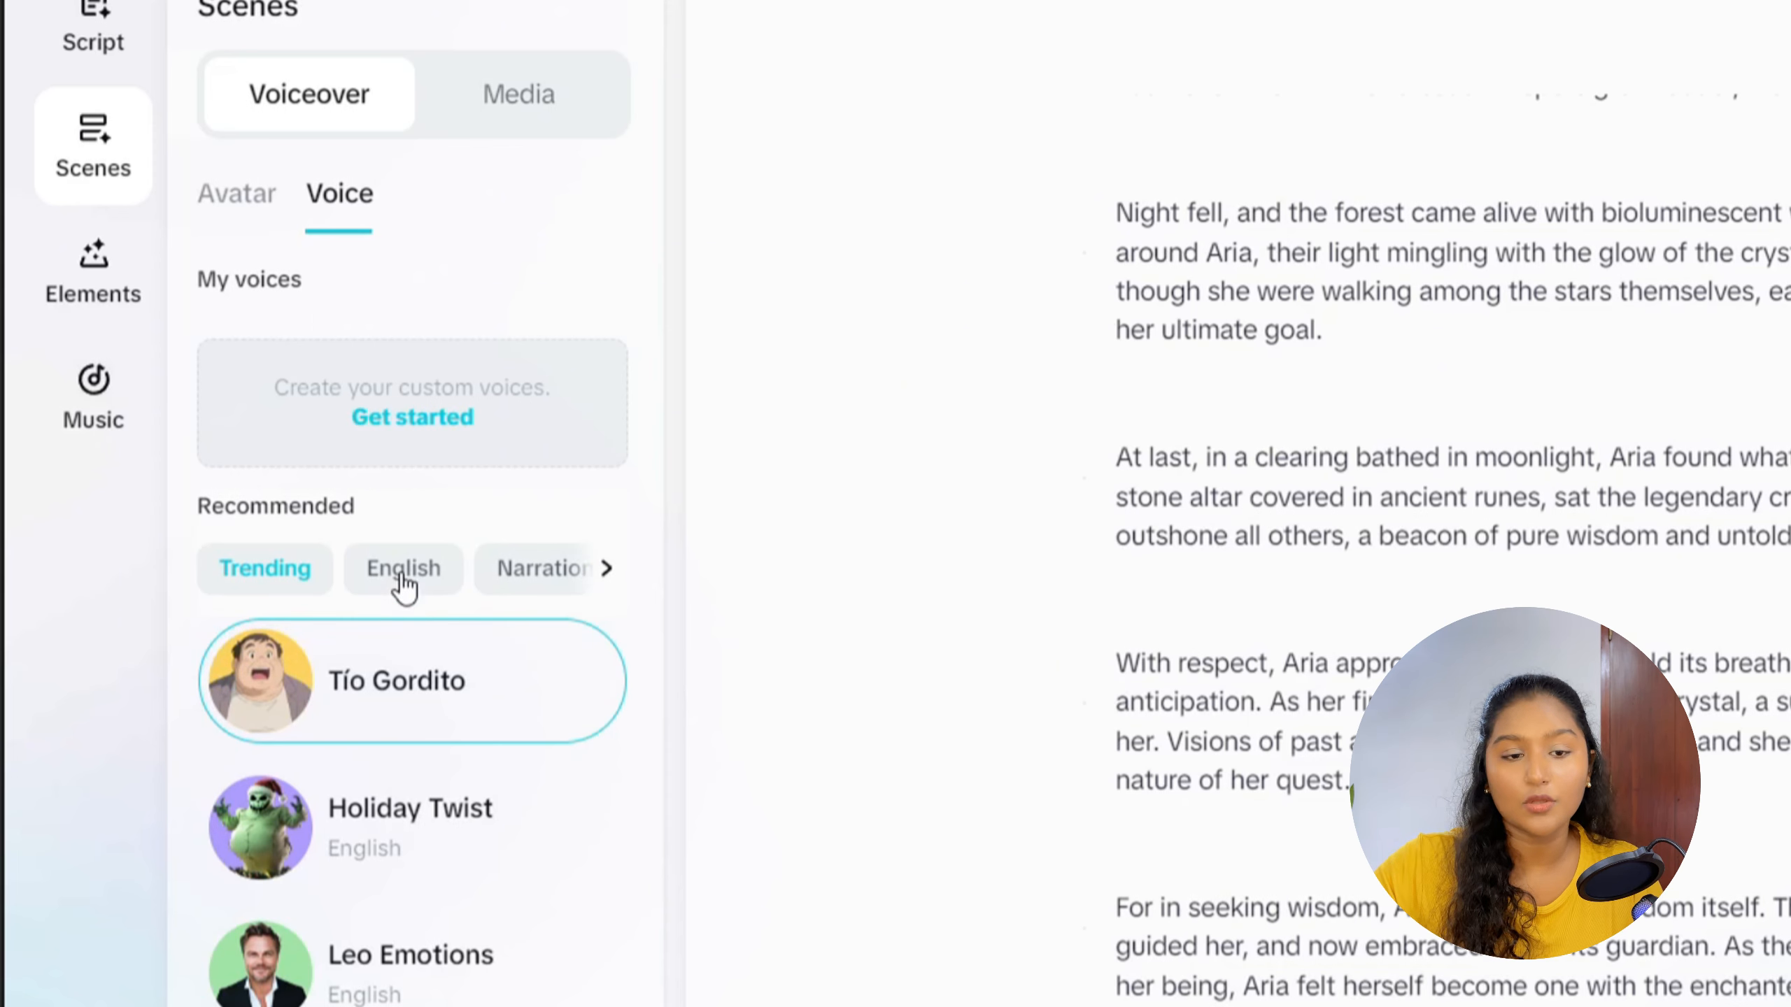
click(263, 681)
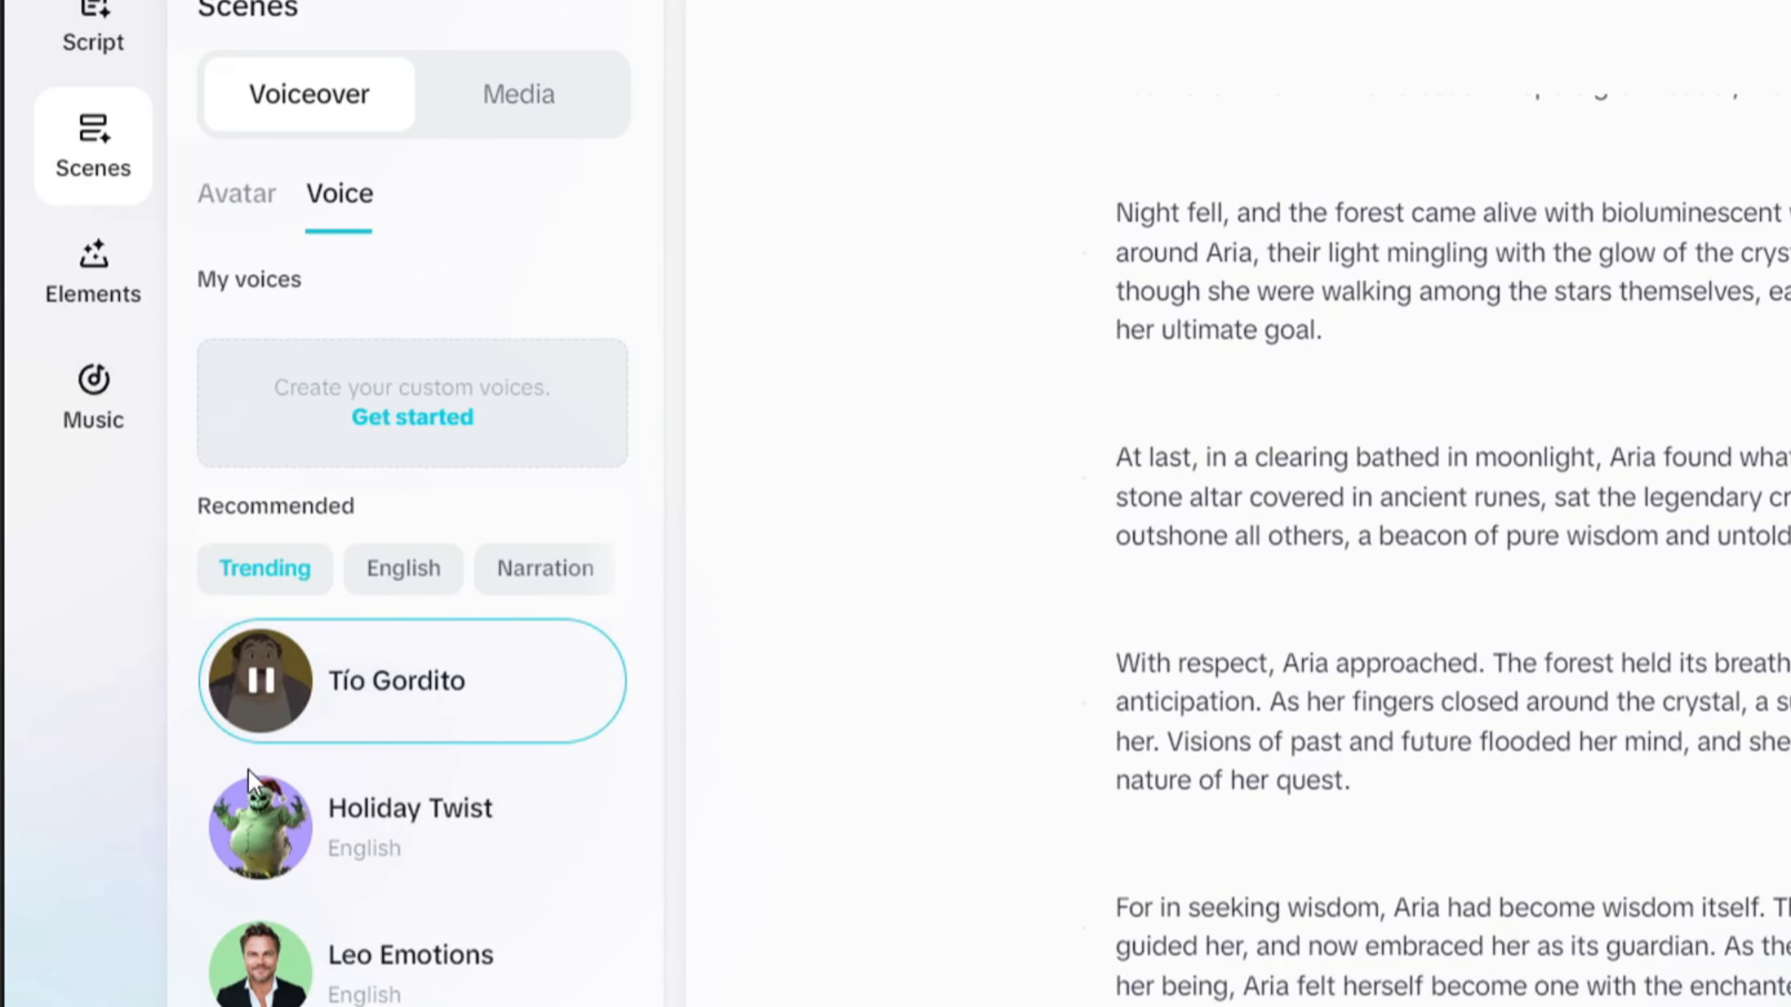
click(267, 832)
scroll(267, 836, down, 6)
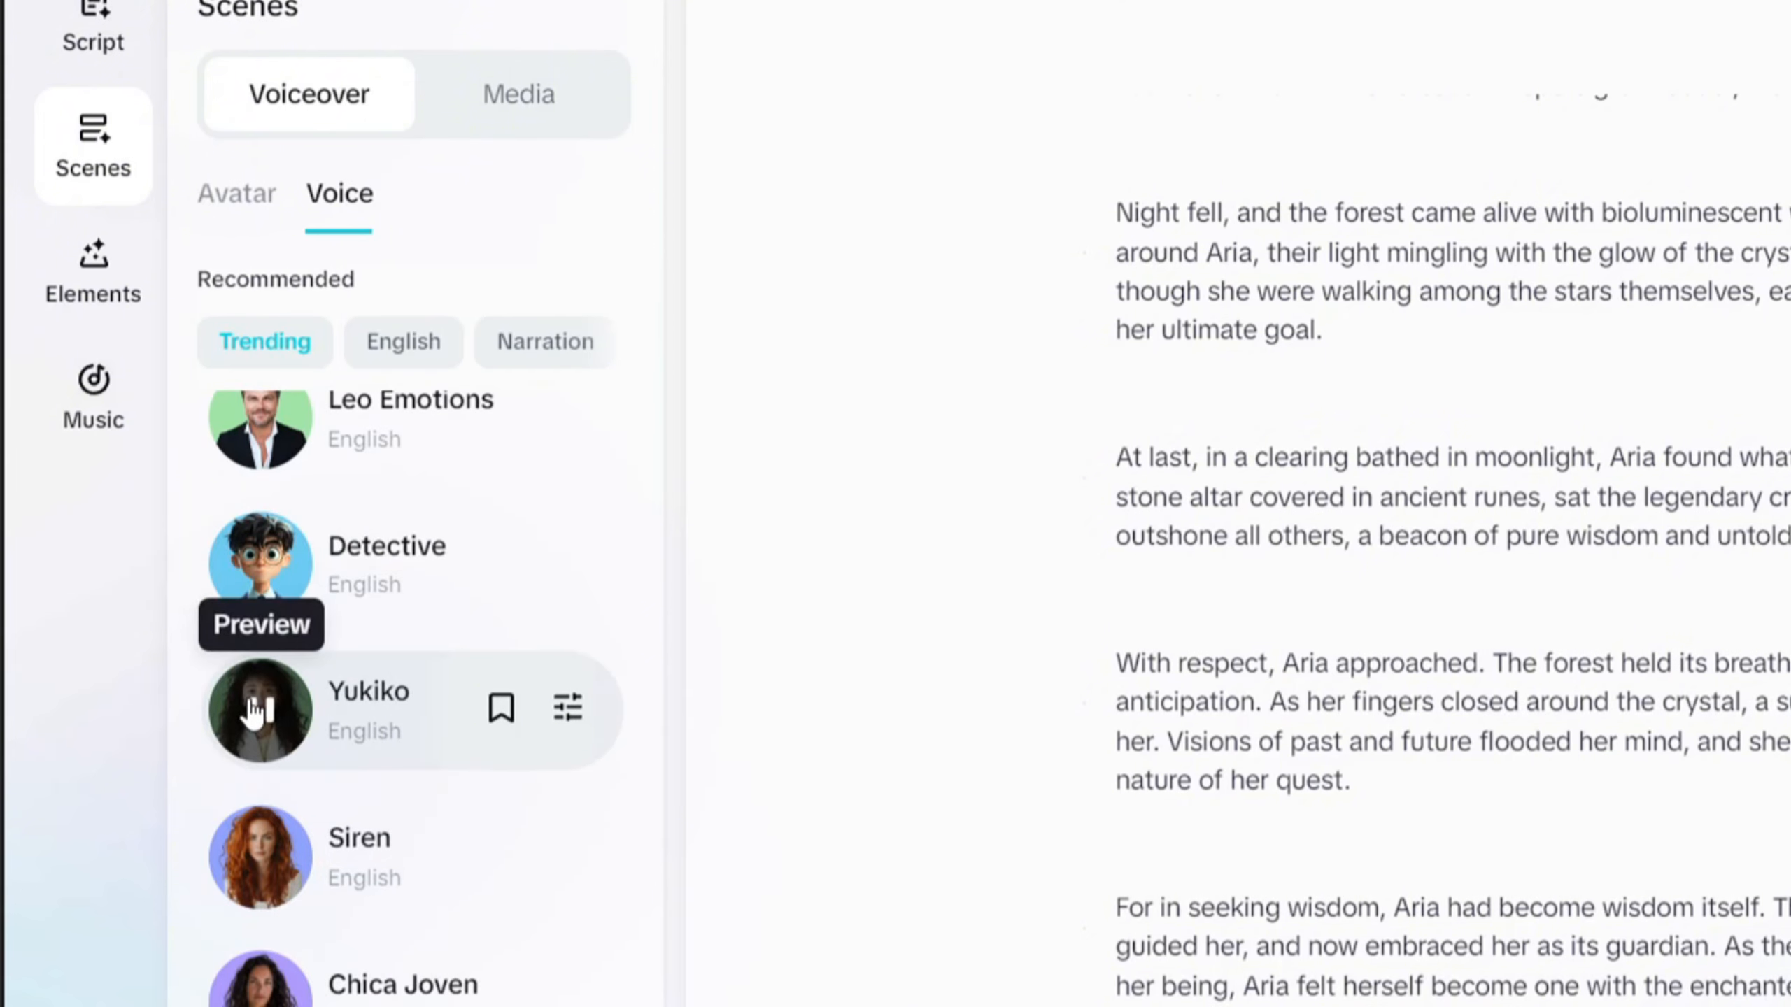
click(267, 859)
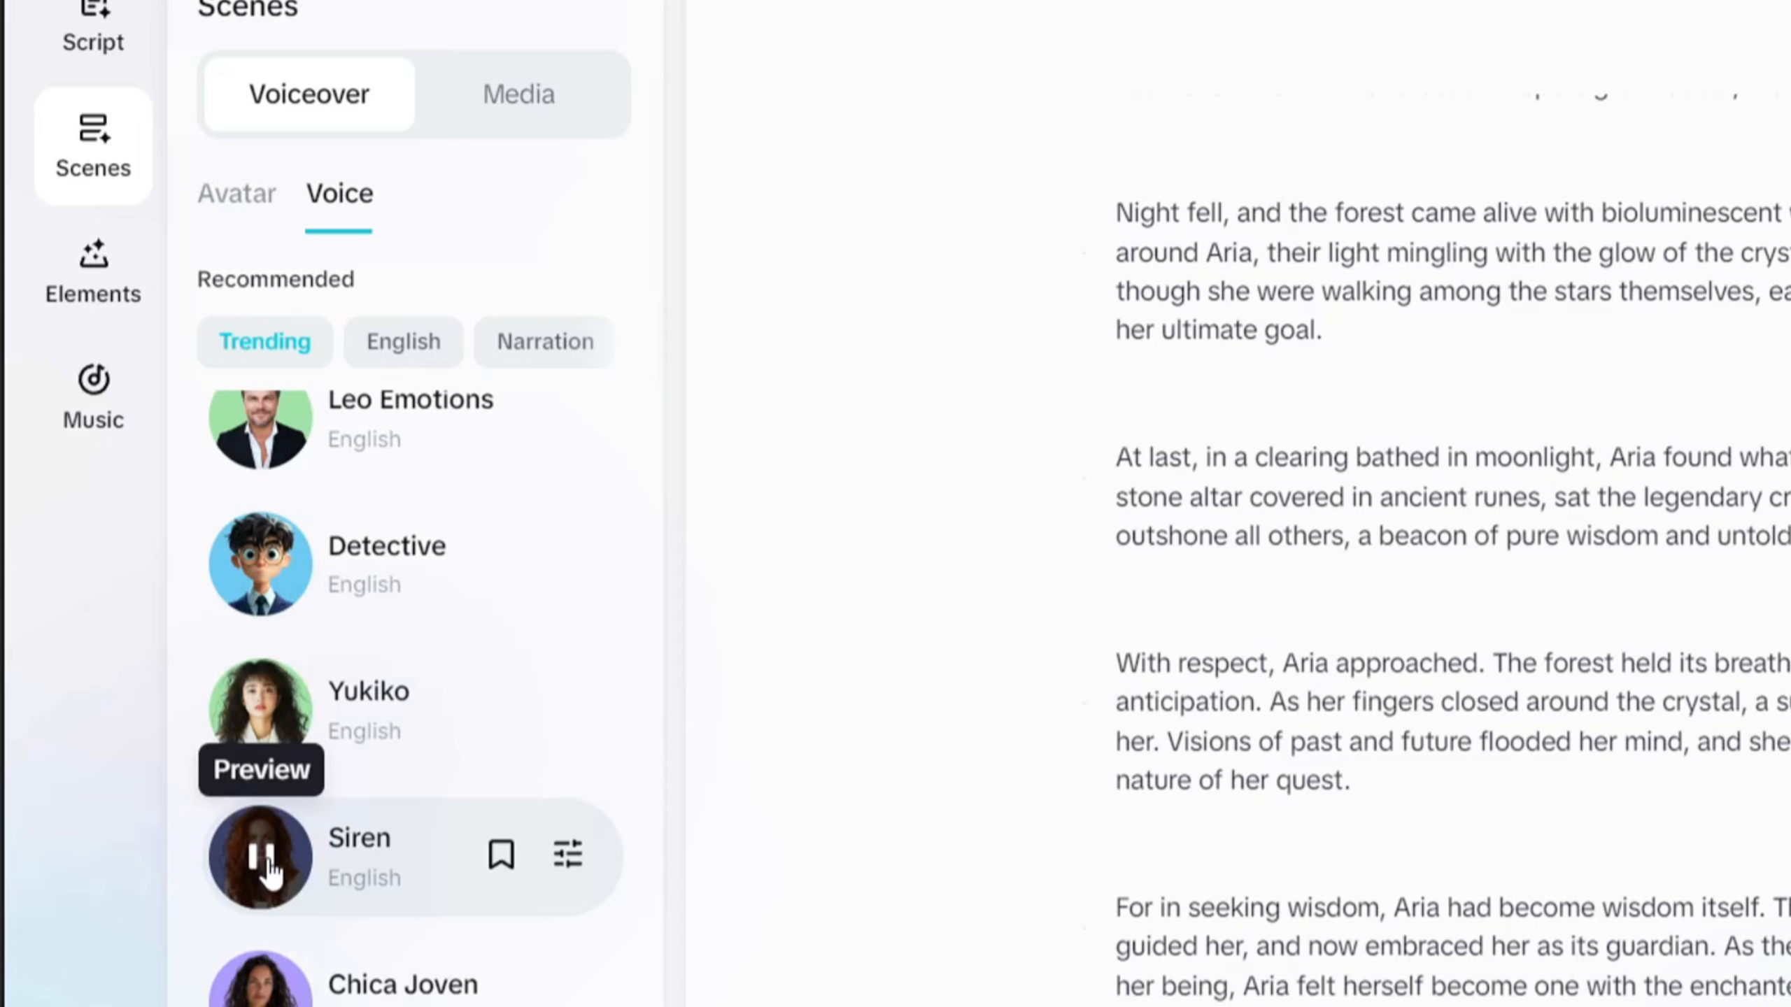
scroll(271, 871, down, 5)
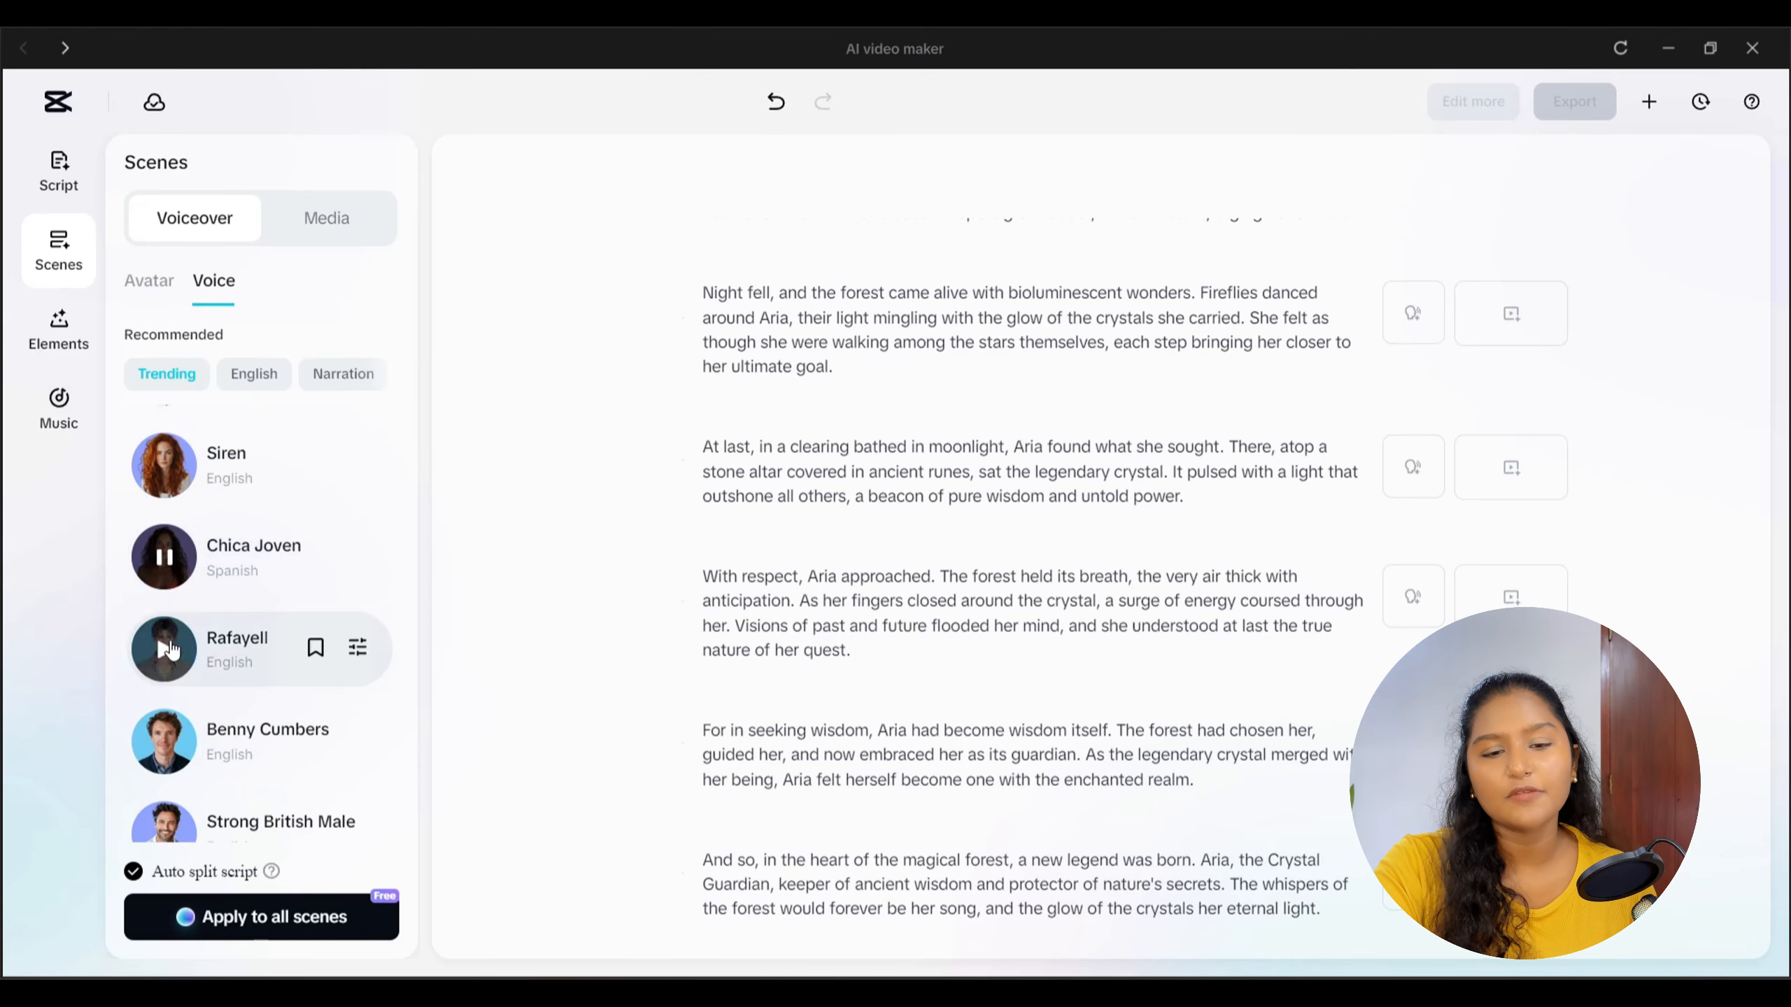
scroll(161, 620, down, 10)
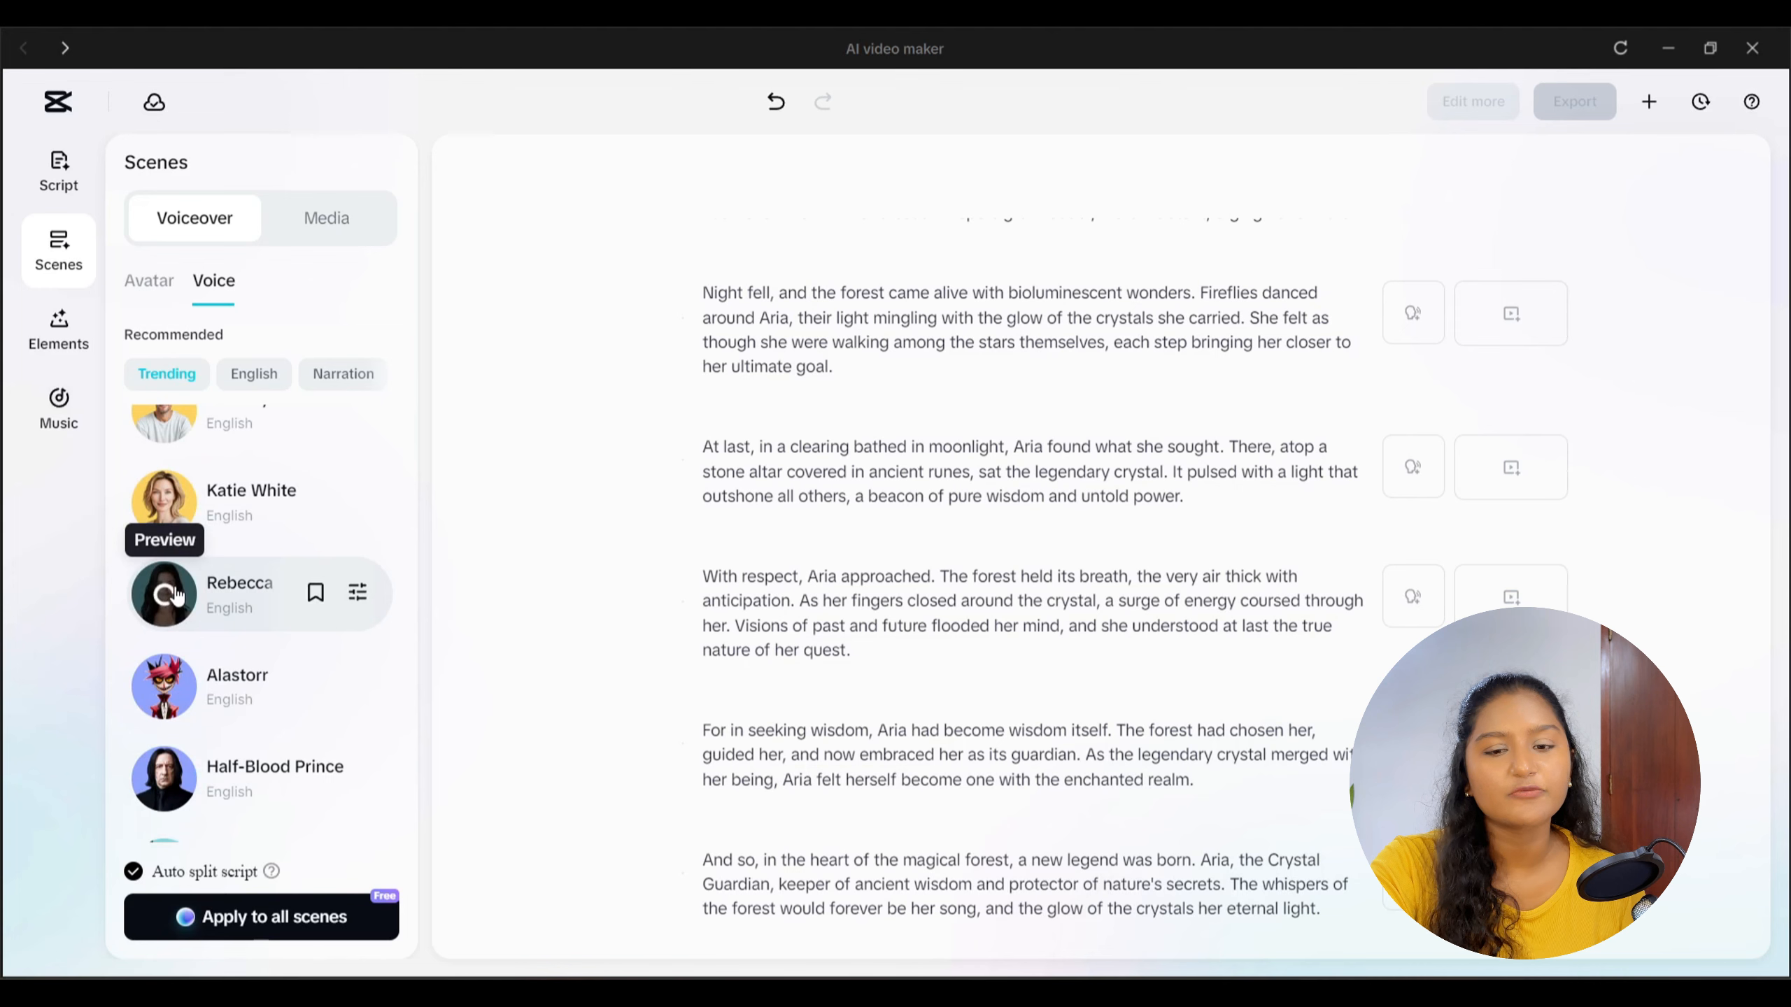
scroll(170, 578, down, 5)
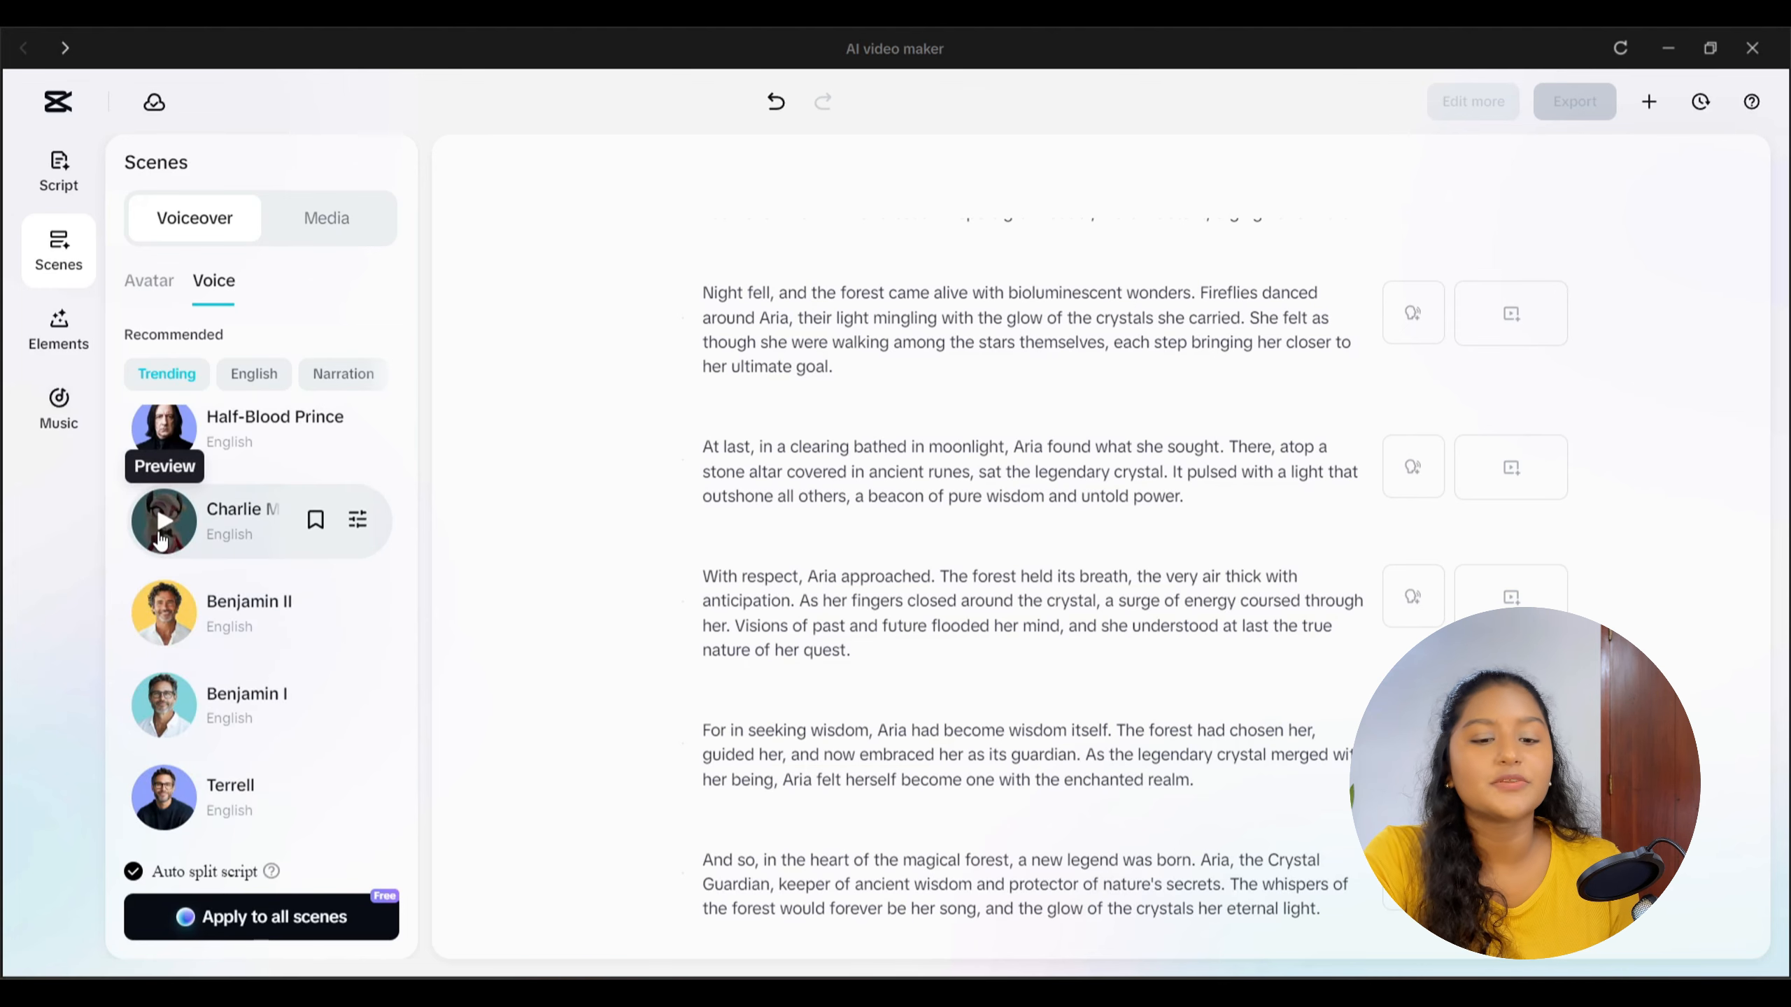
scroll(161, 539, down, 4)
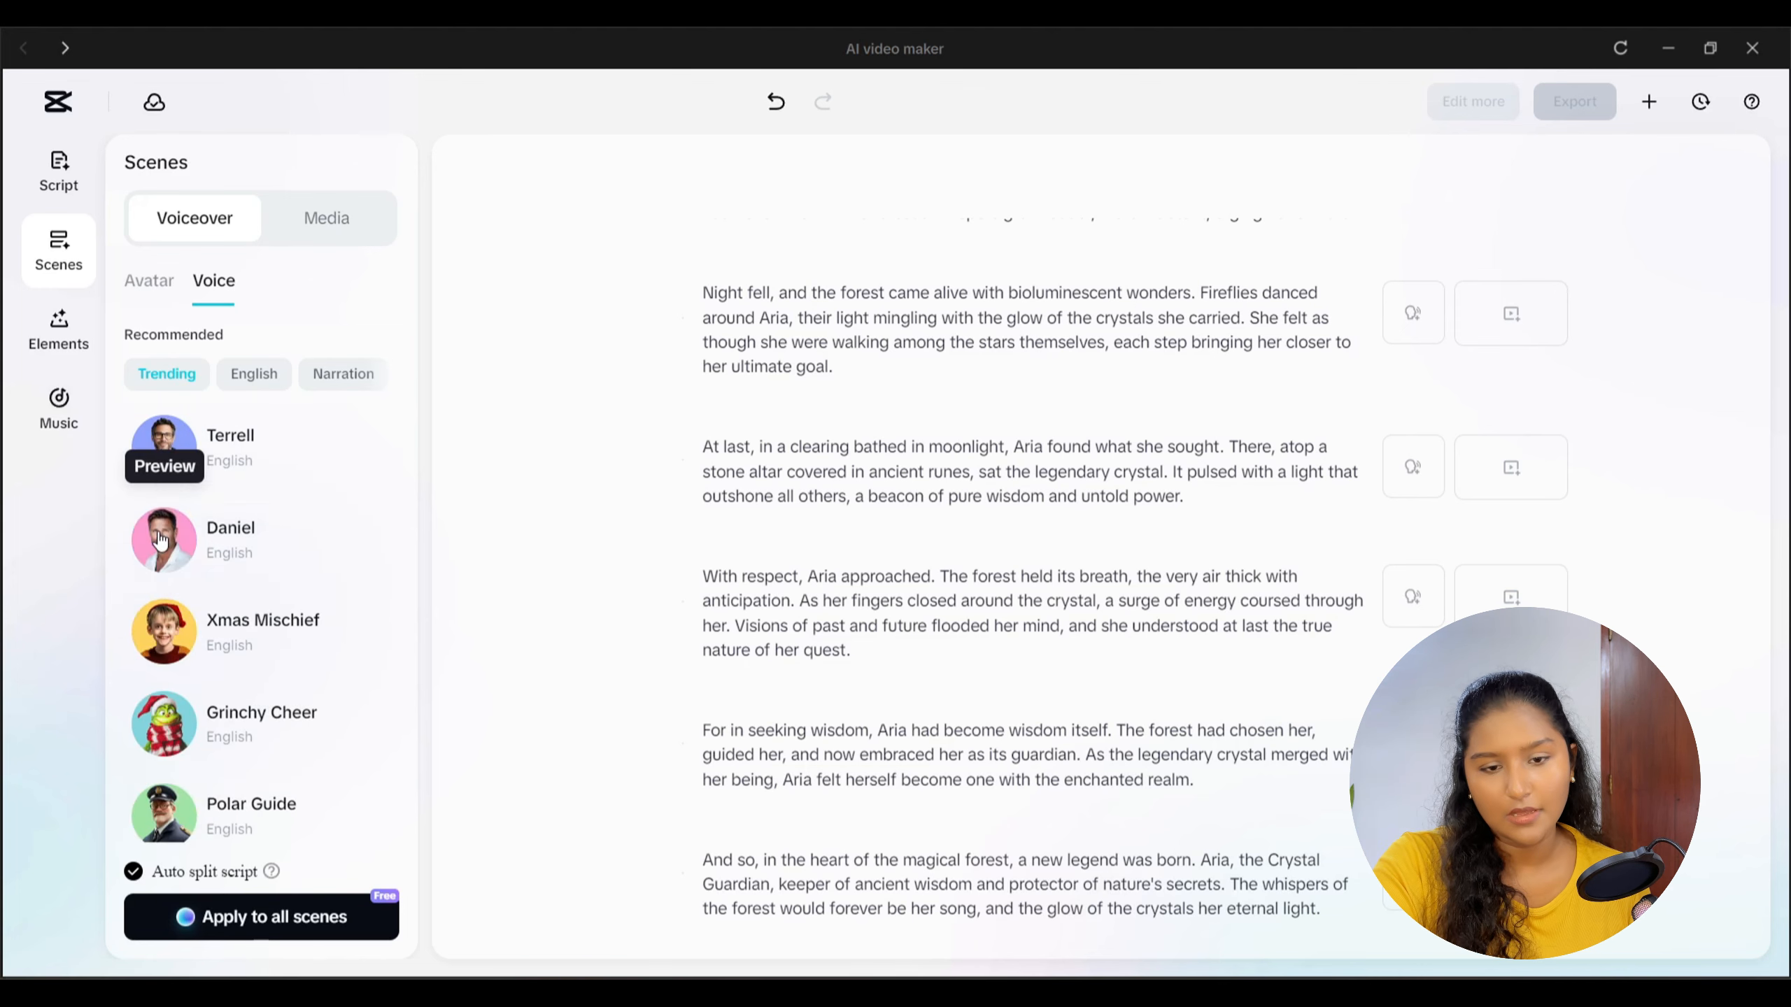
Choose the Siren voice and apply it as the voiceover to all scenes with automatic script splitting
click(157, 289)
click(219, 281)
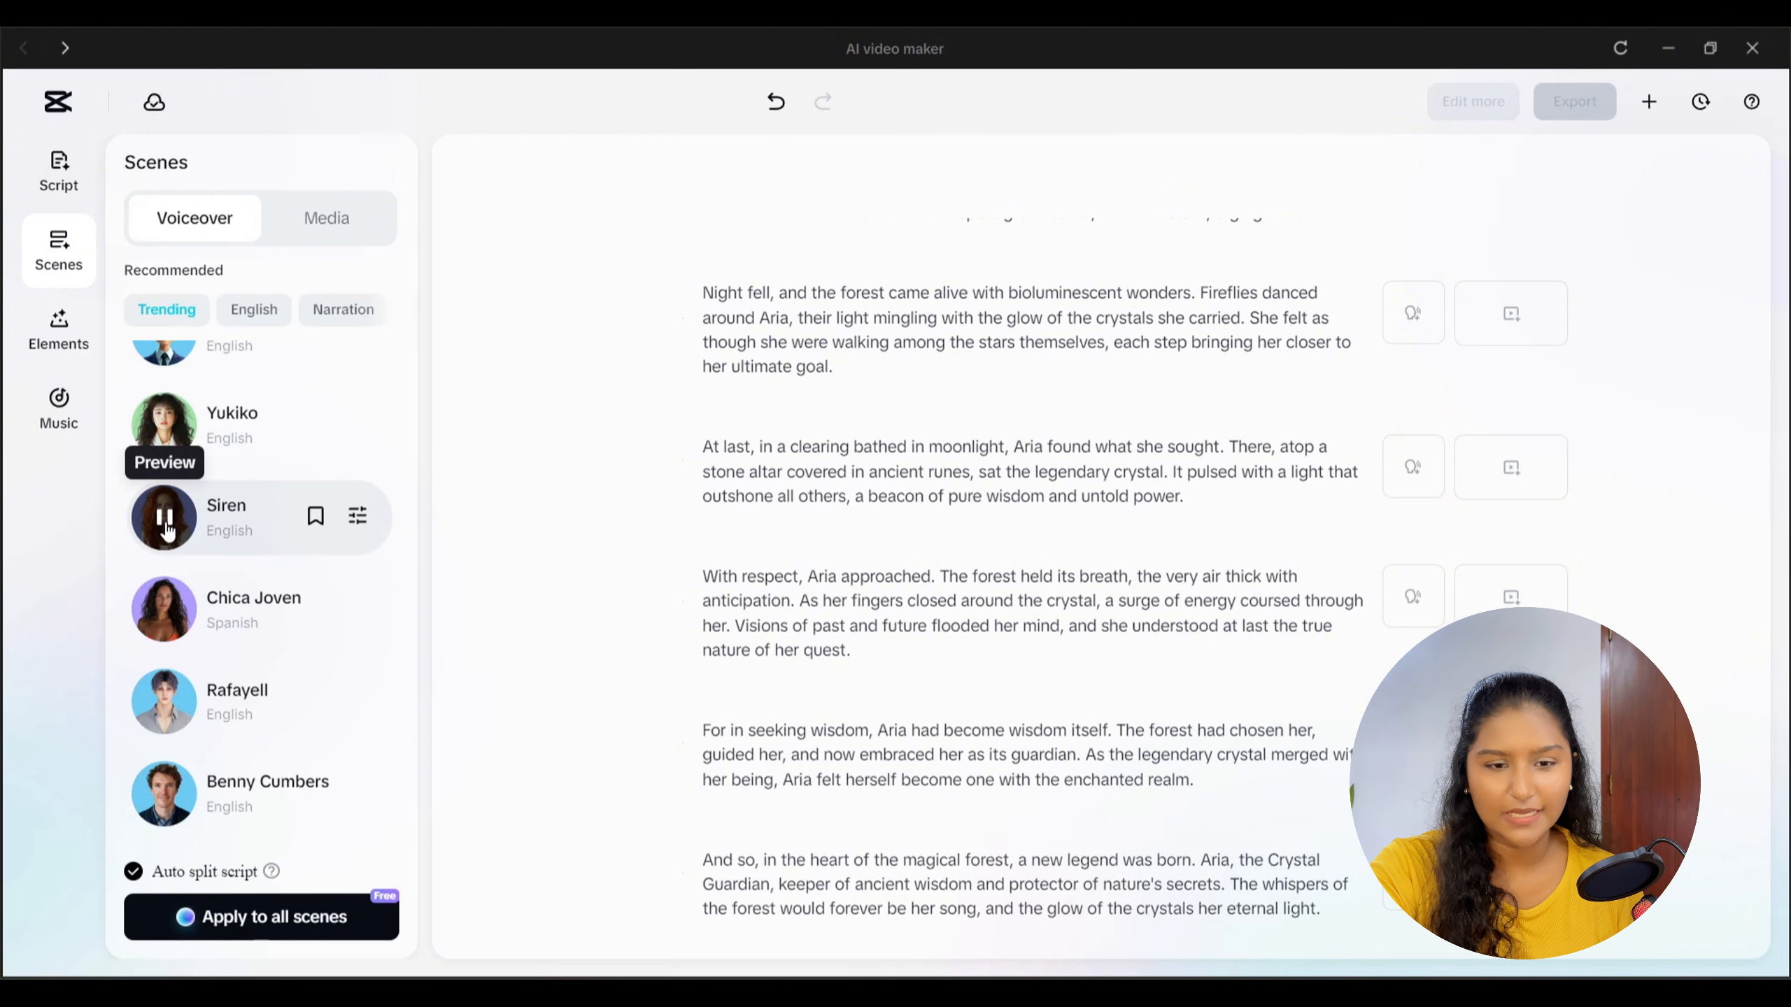
click(237, 918)
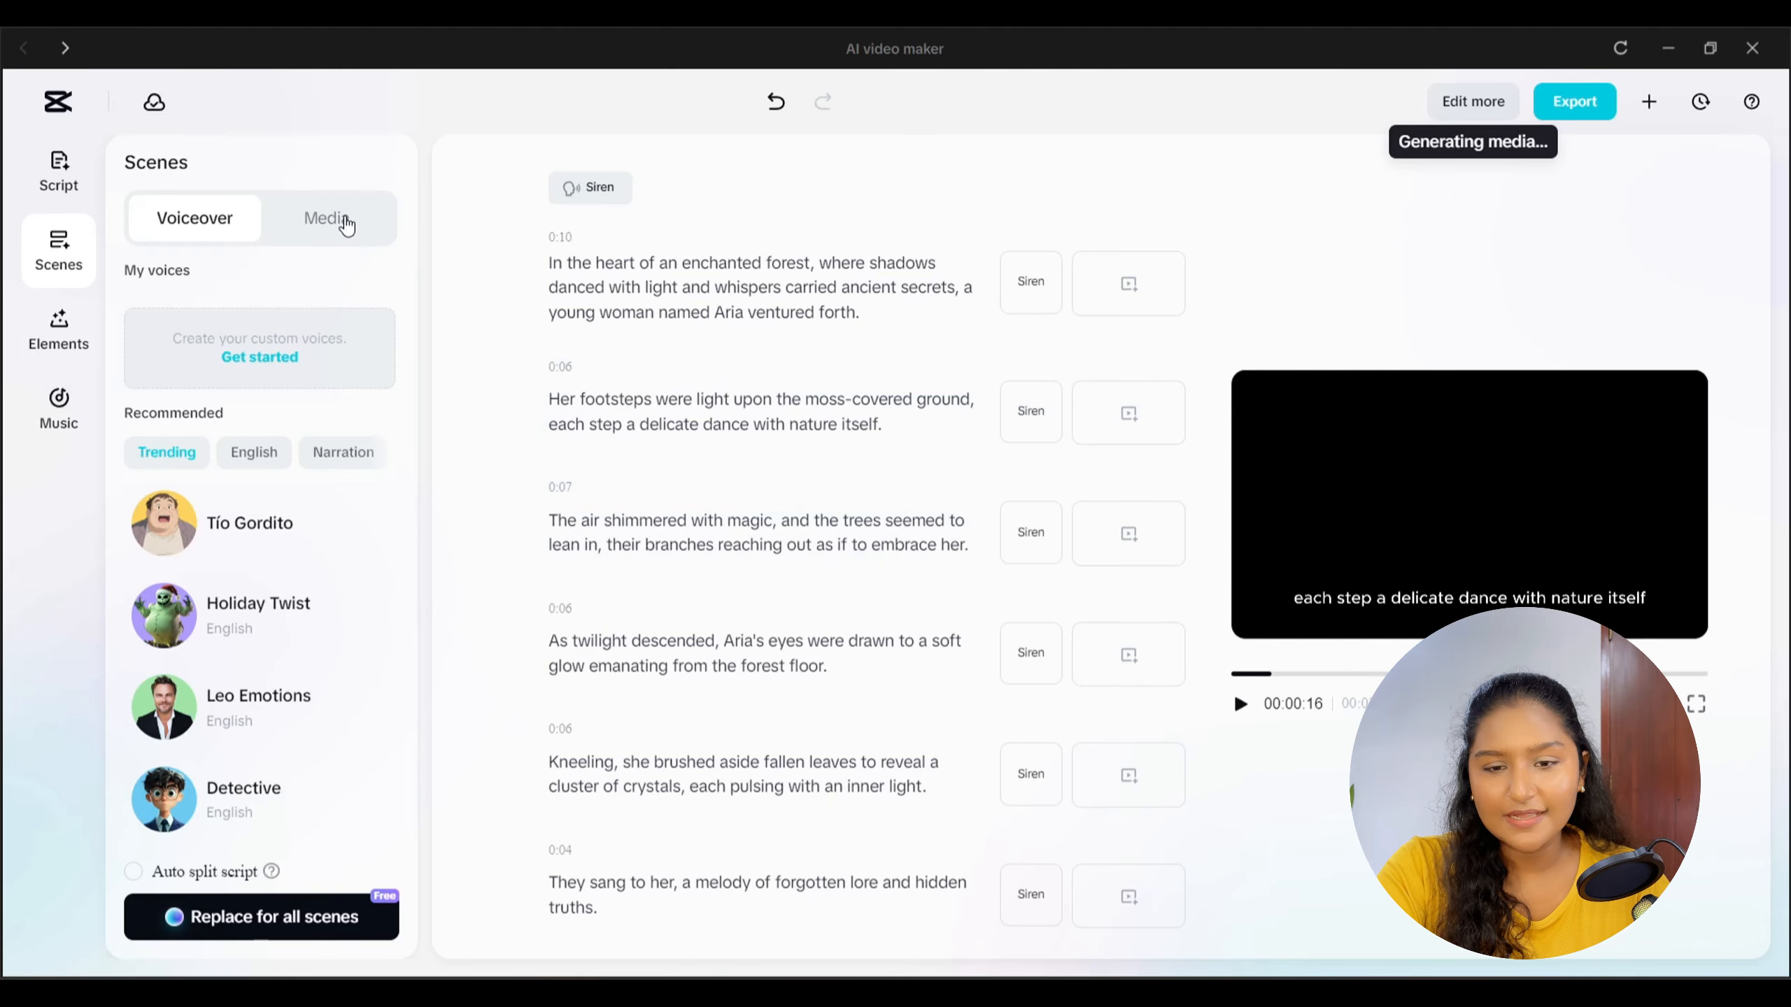
Review the aspect ratio and visual style options for generating AI media for the scenes
click(346, 225)
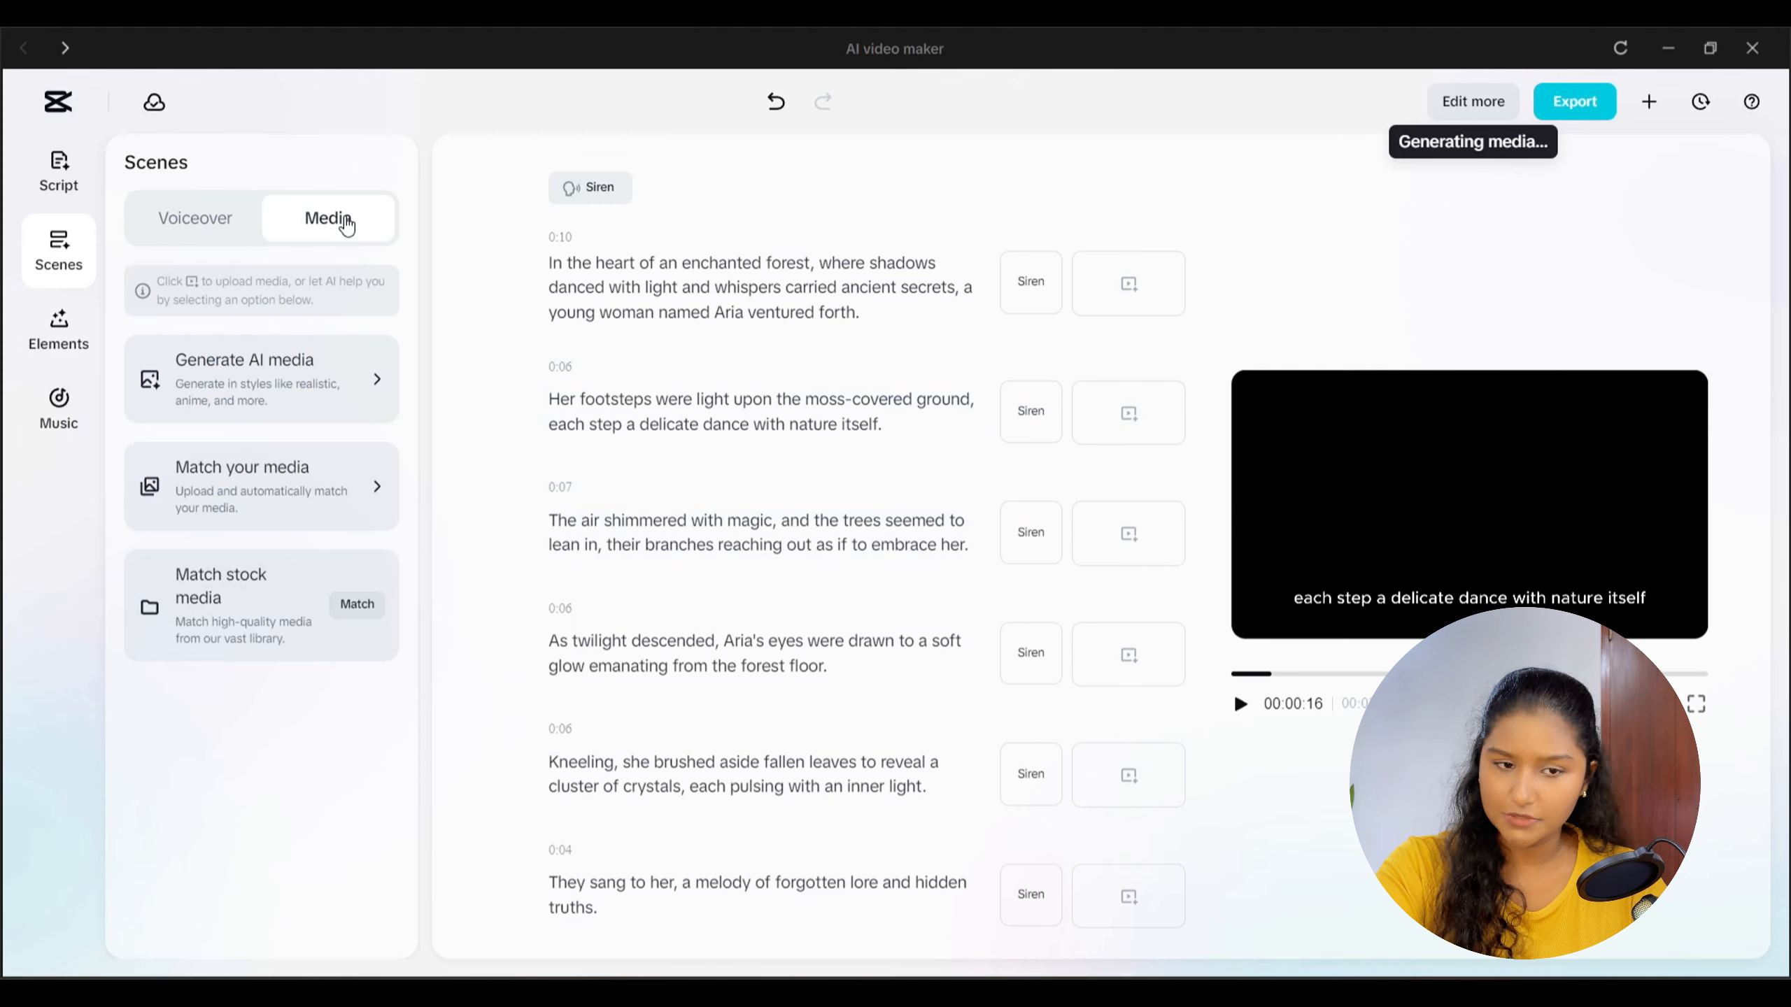
click(391, 379)
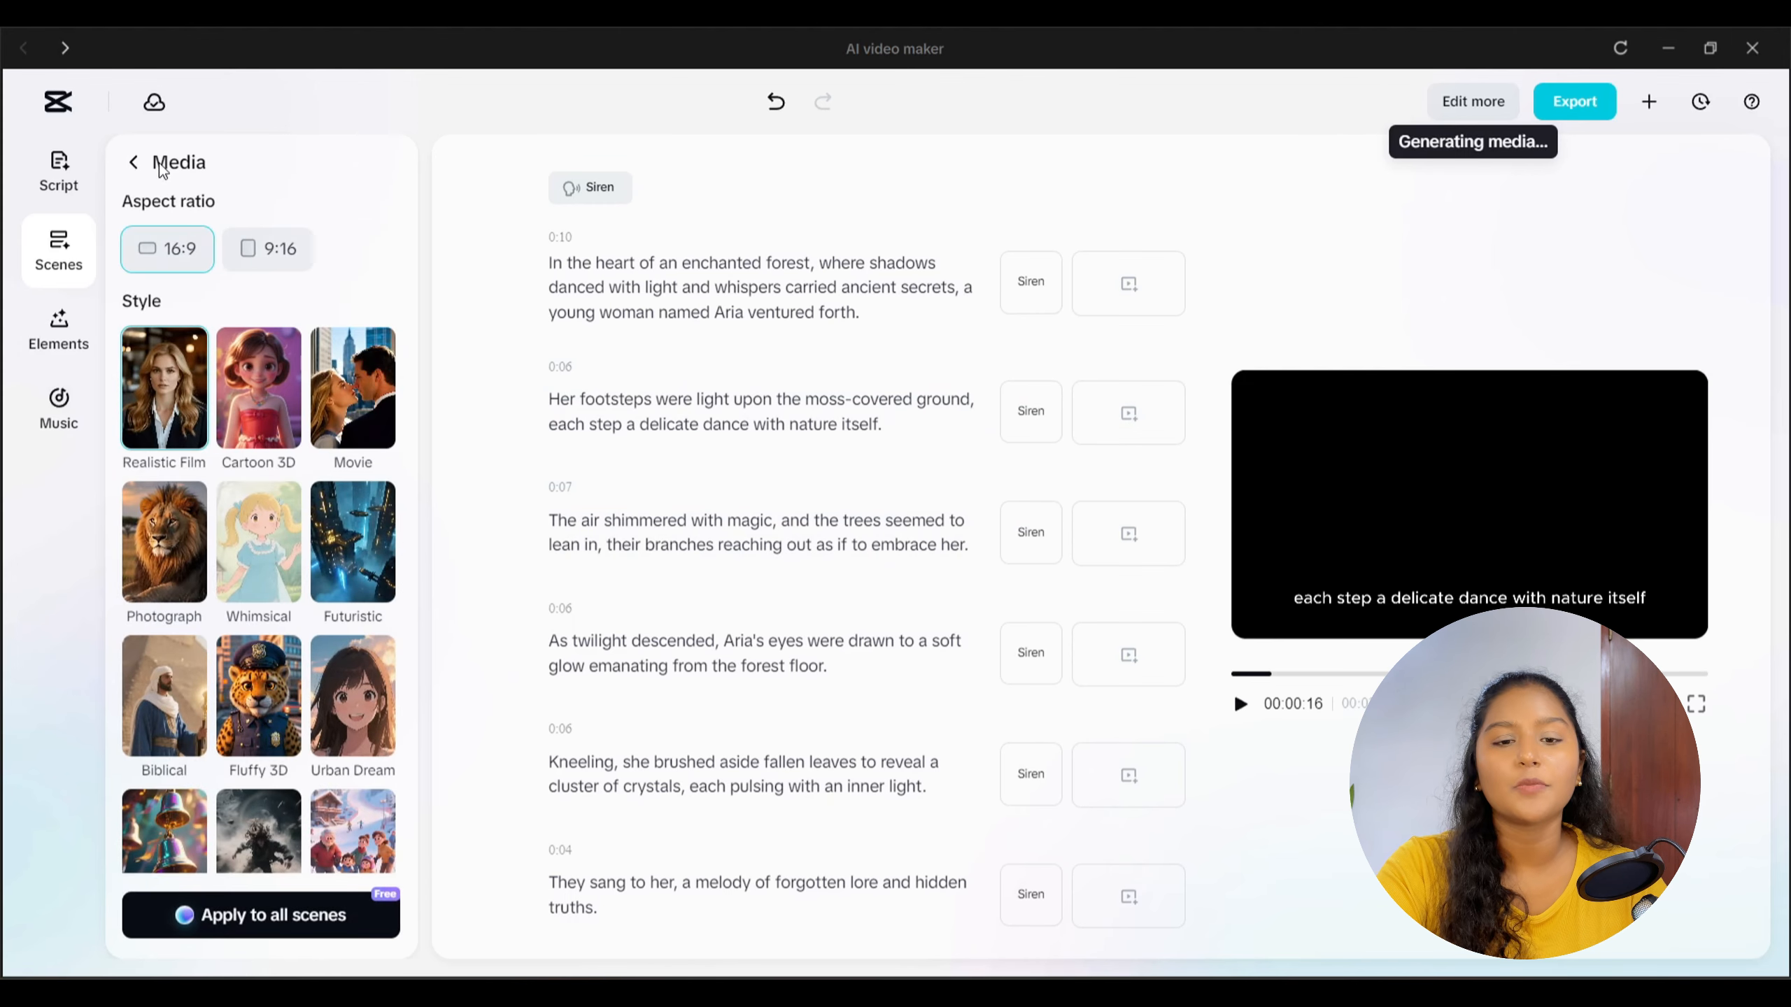
click(133, 163)
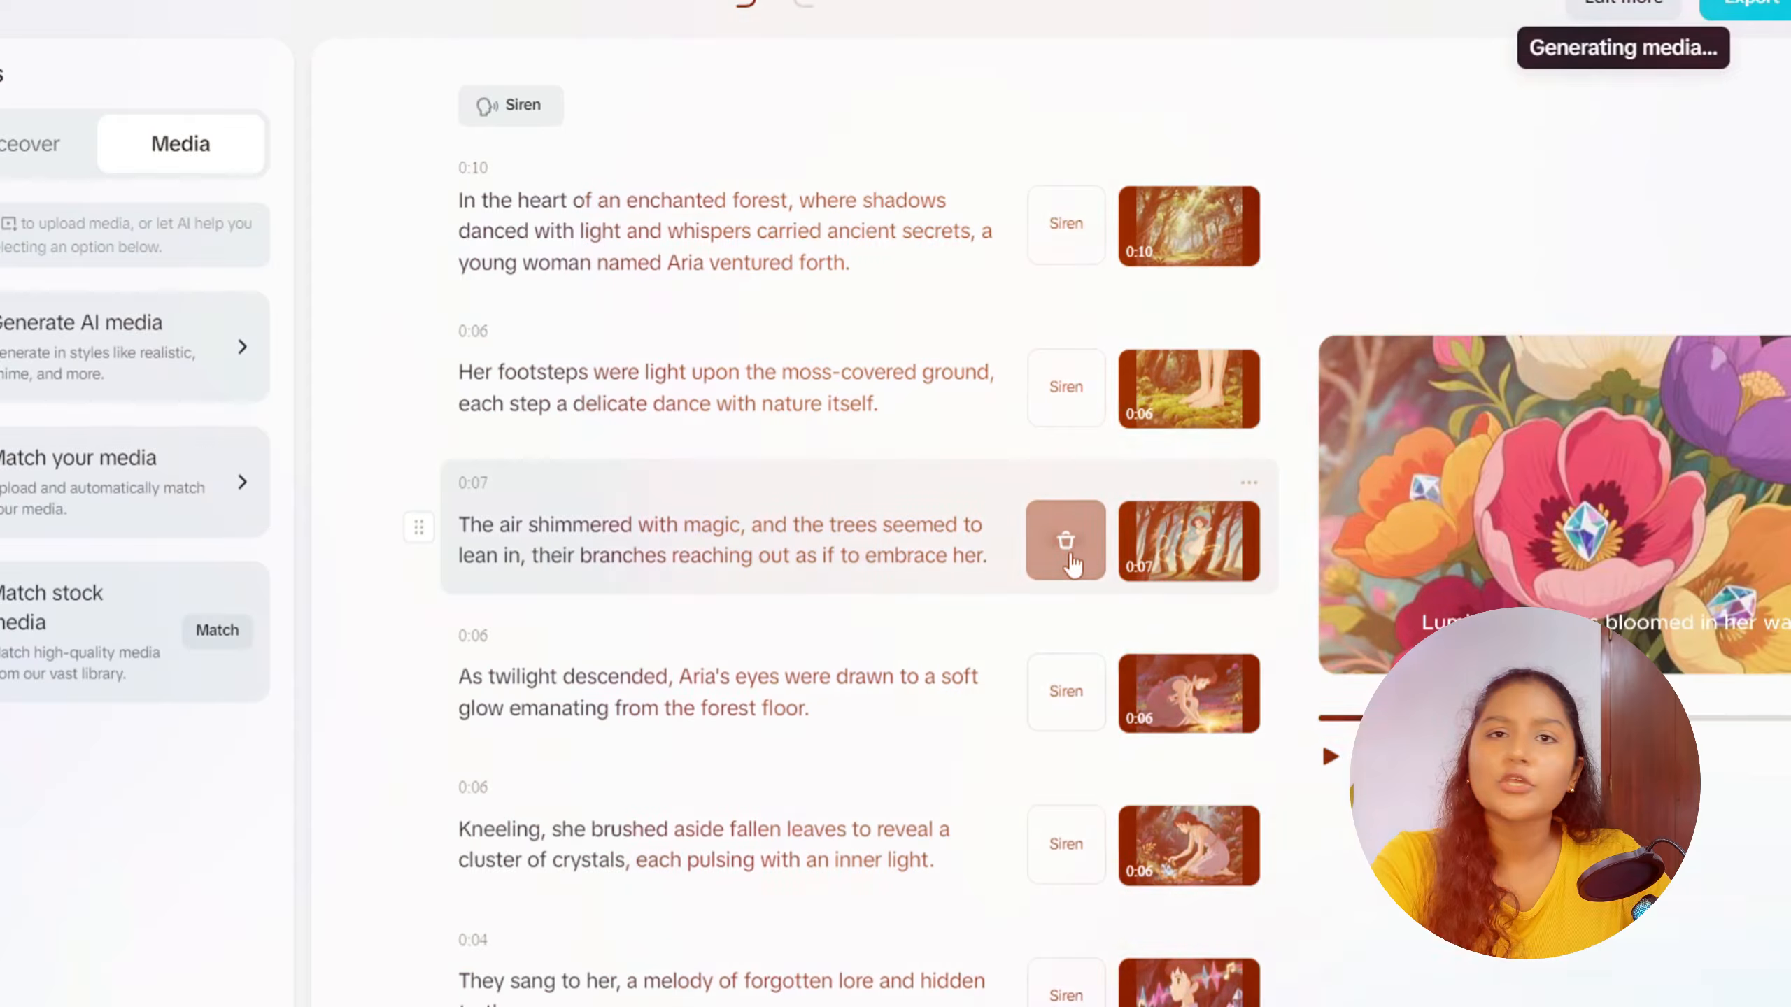
Look over the AI and stock media replacement options for the scene where Aria kneels and brushes aside fallen leaves
scroll(1071, 565, down, 4)
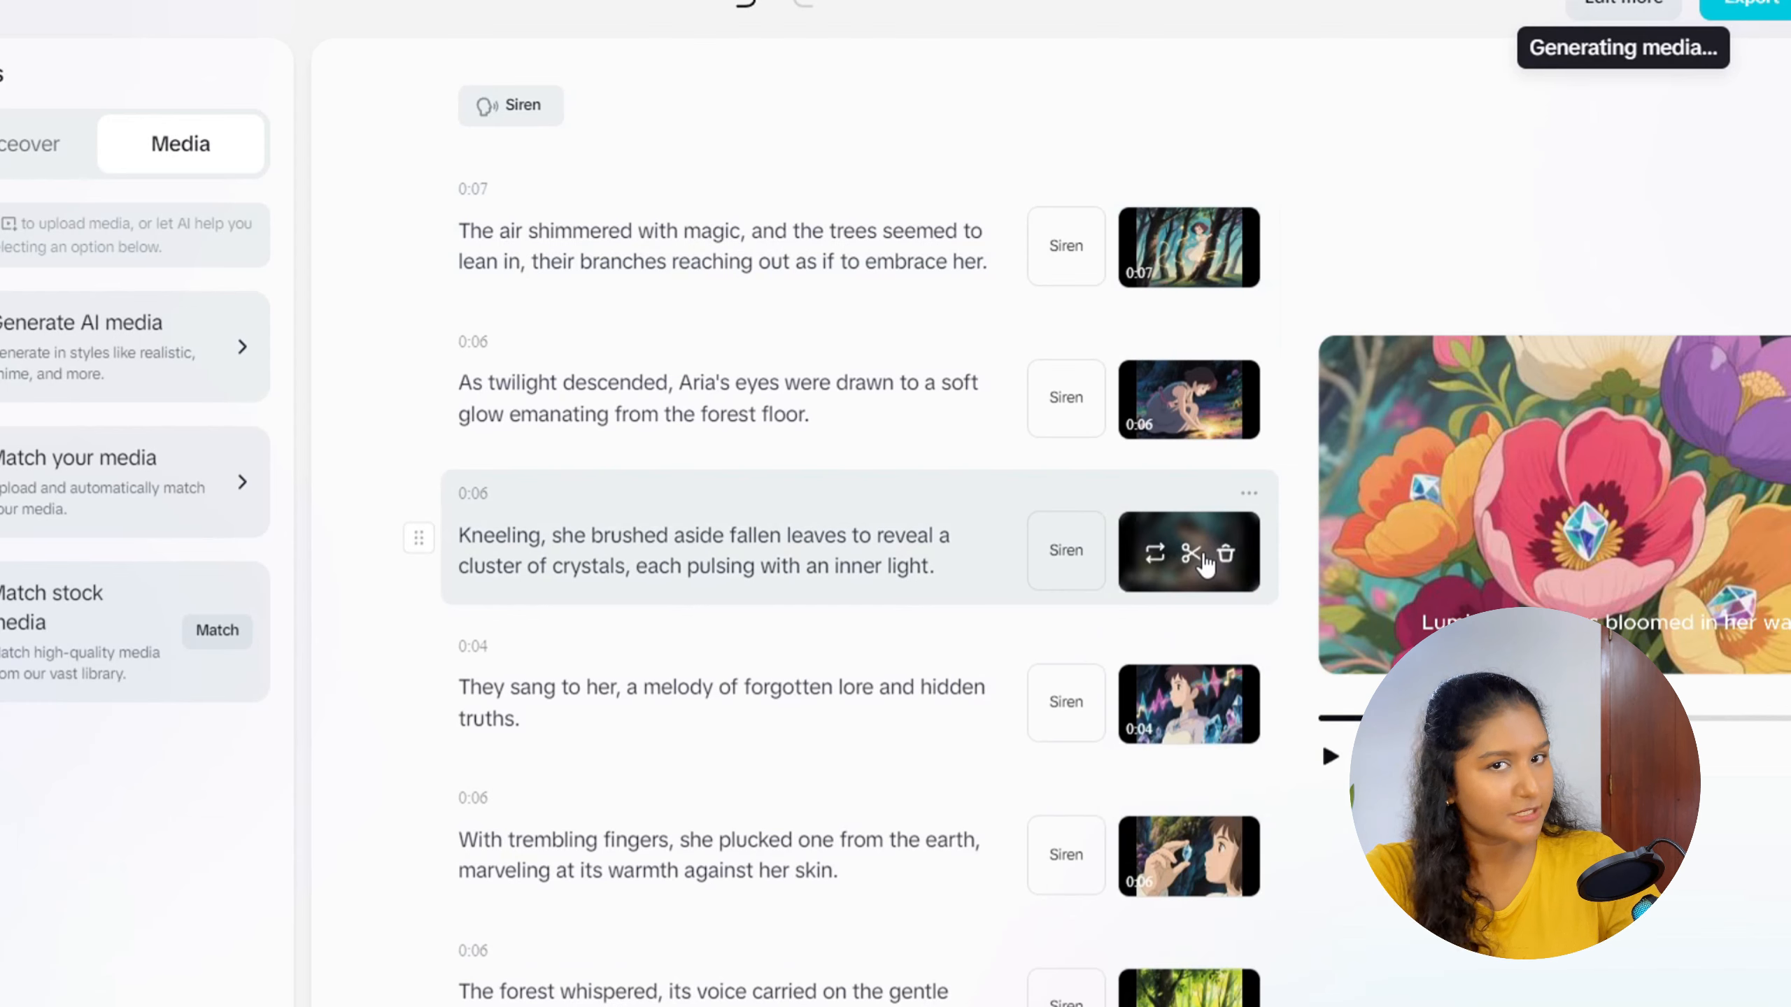
click(1157, 555)
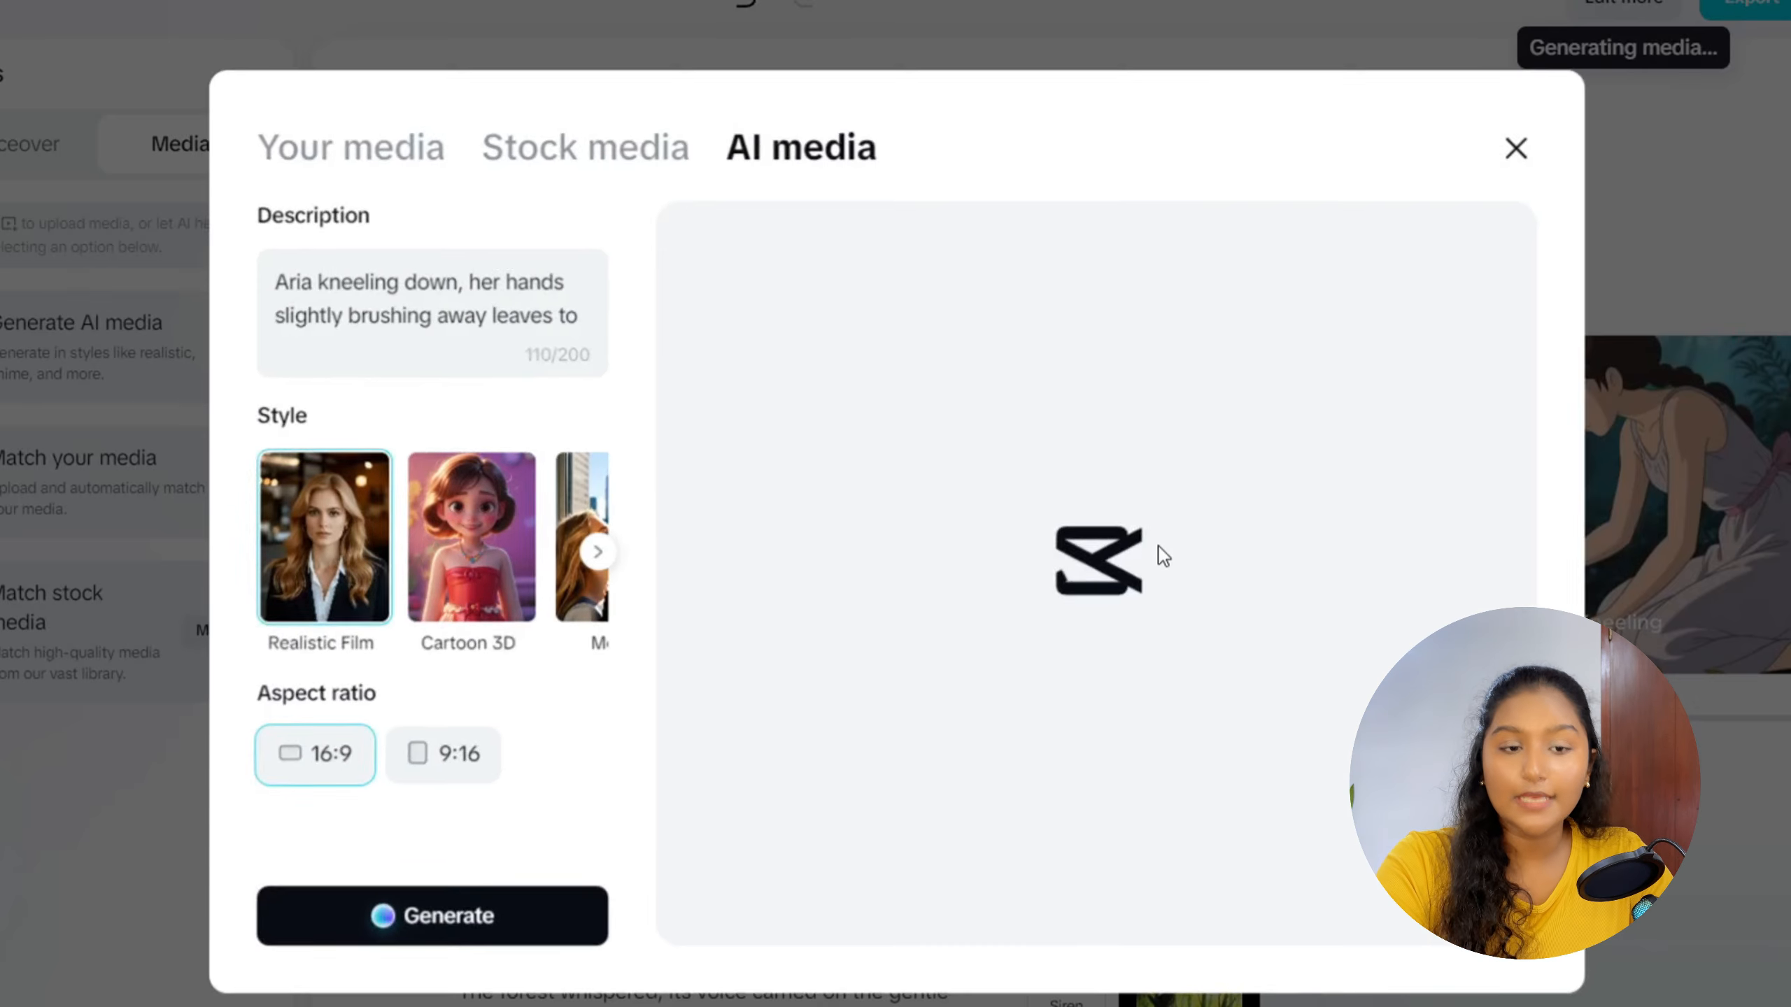
click(555, 154)
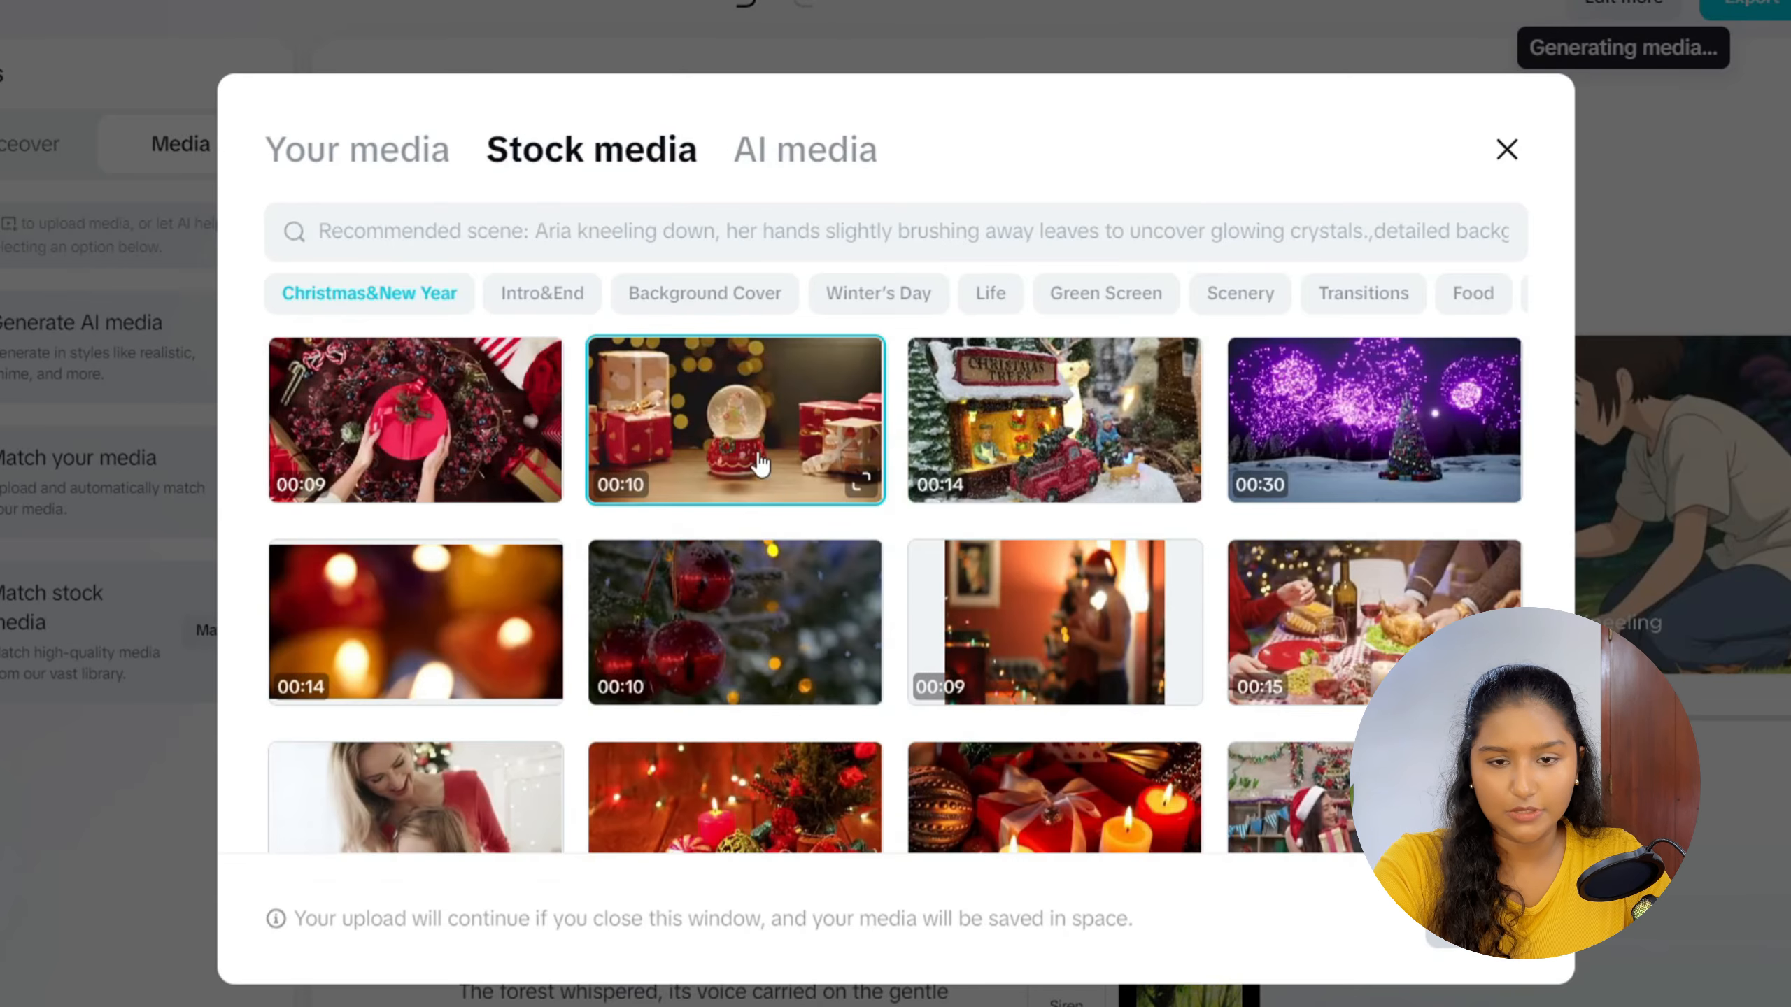
scroll(774, 489, down, 15)
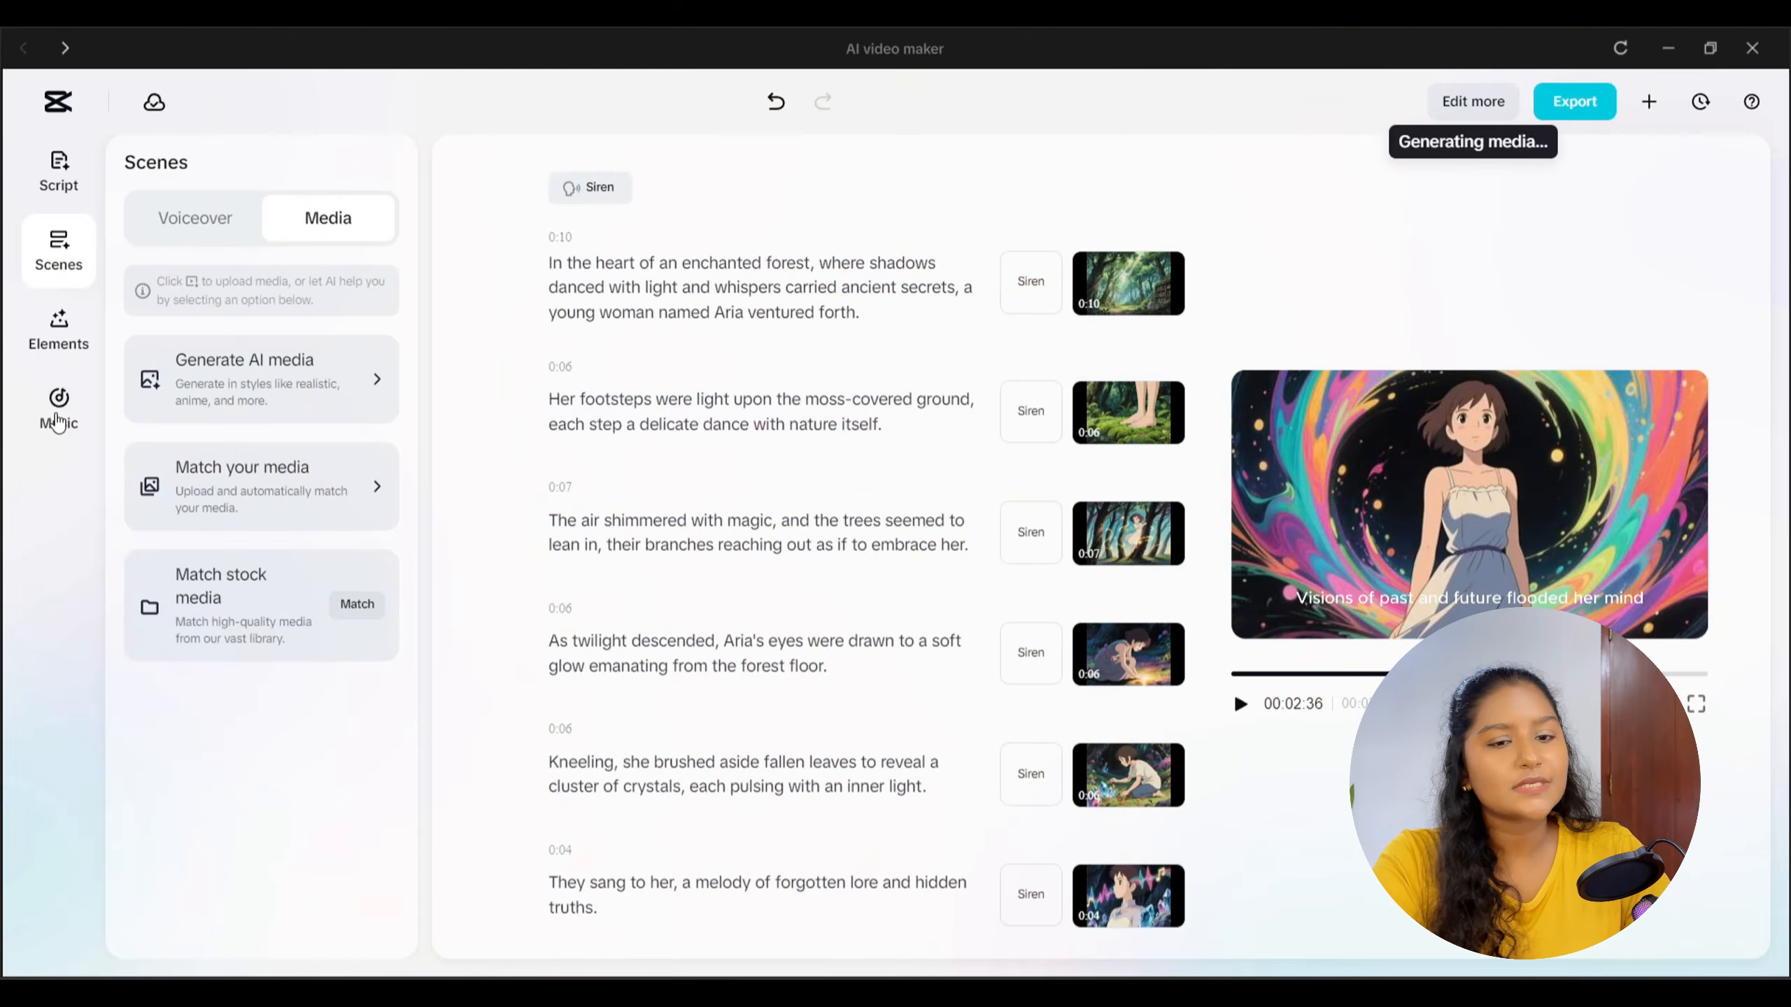
Browse the music library's categories for background music and open the Warm category
click(60, 413)
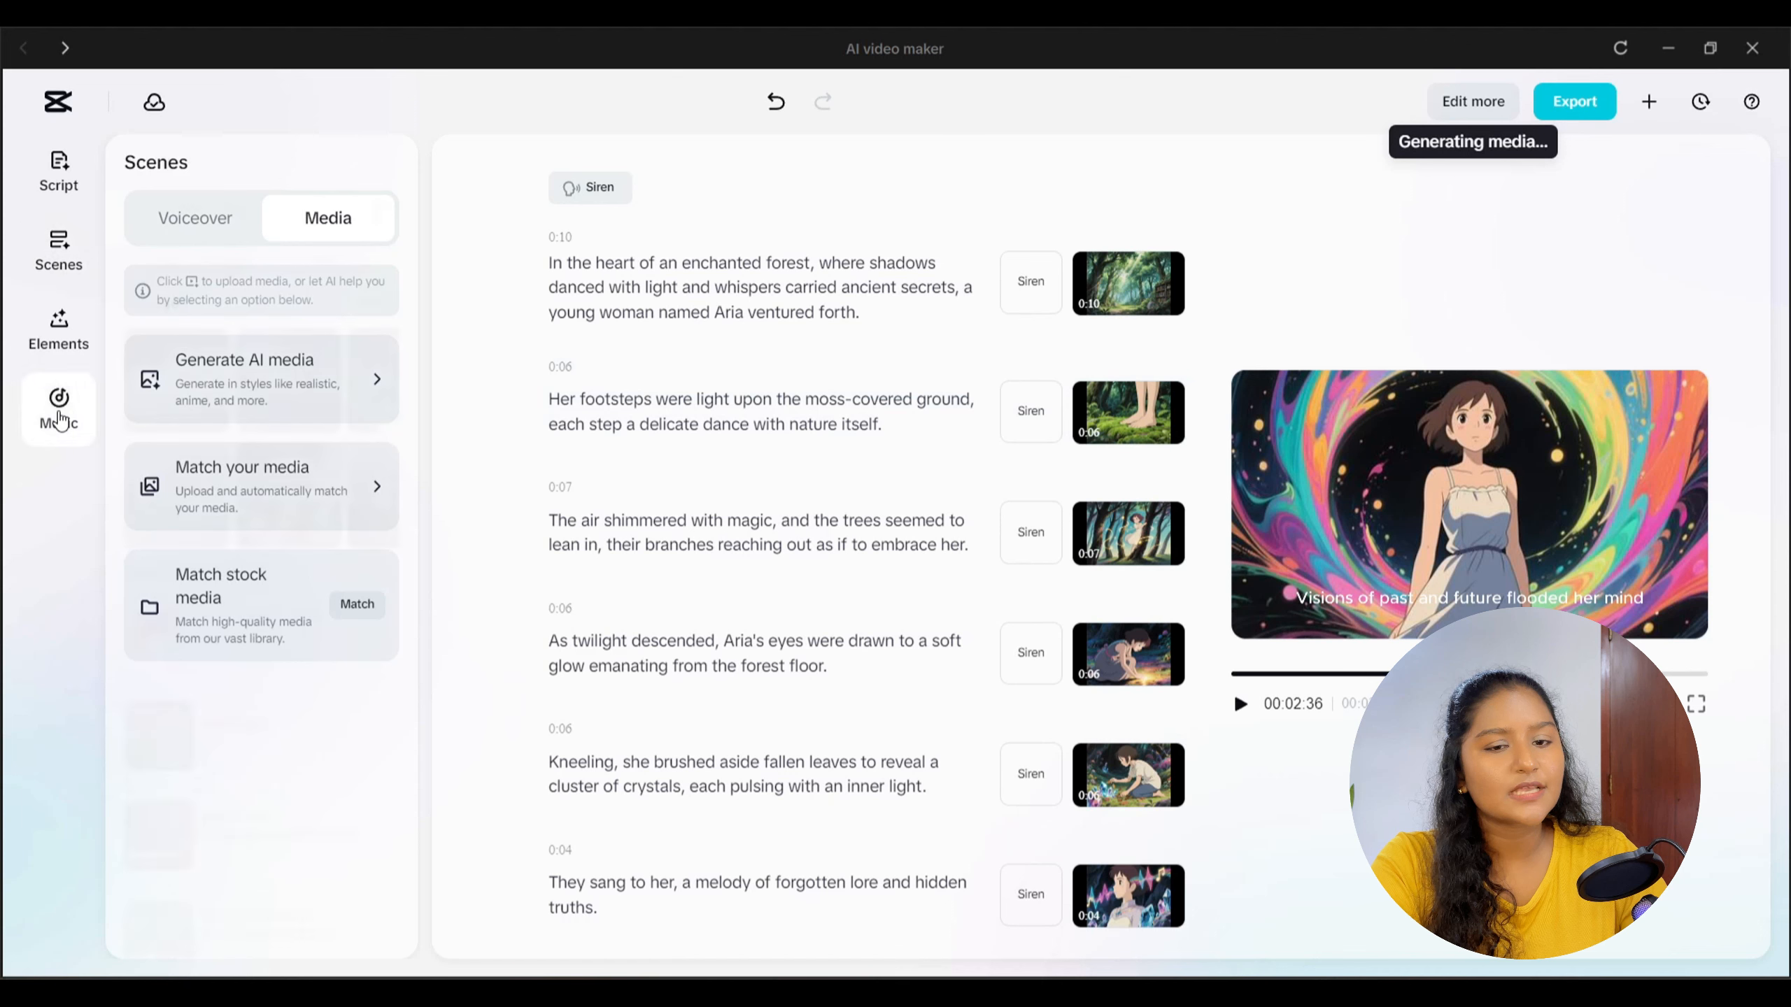
click(371, 304)
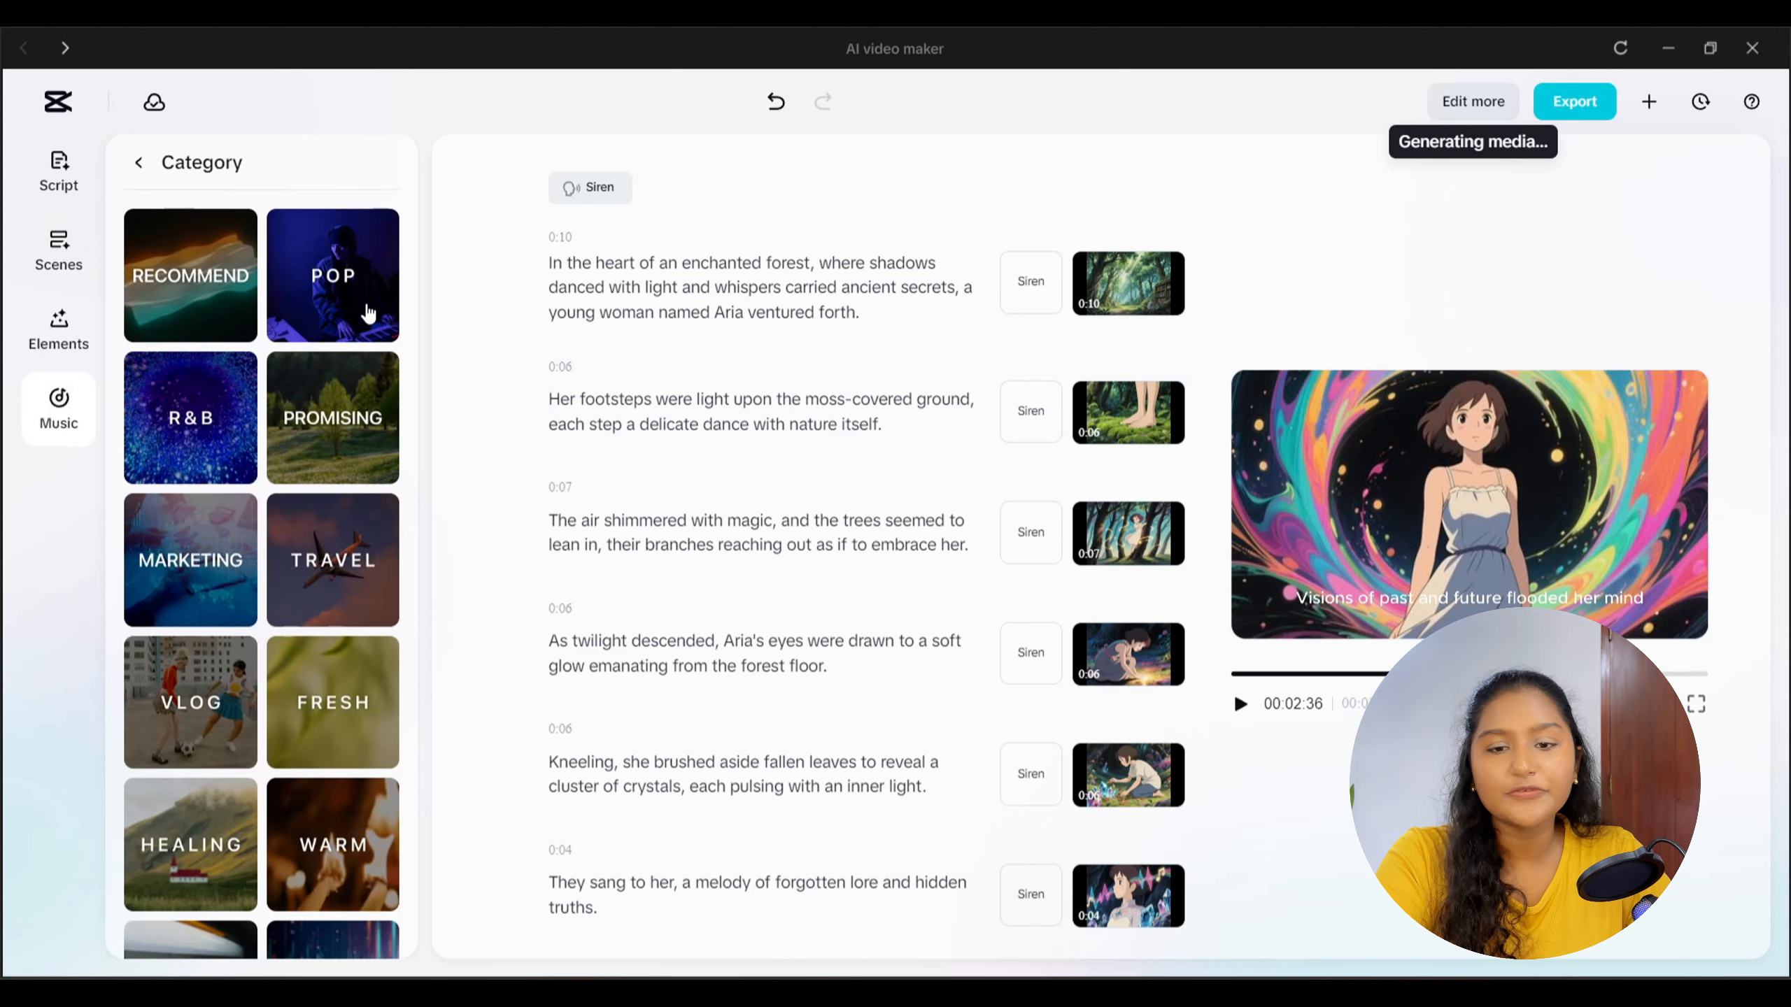
scroll(368, 313, down, 6)
scroll(368, 313, up, 5)
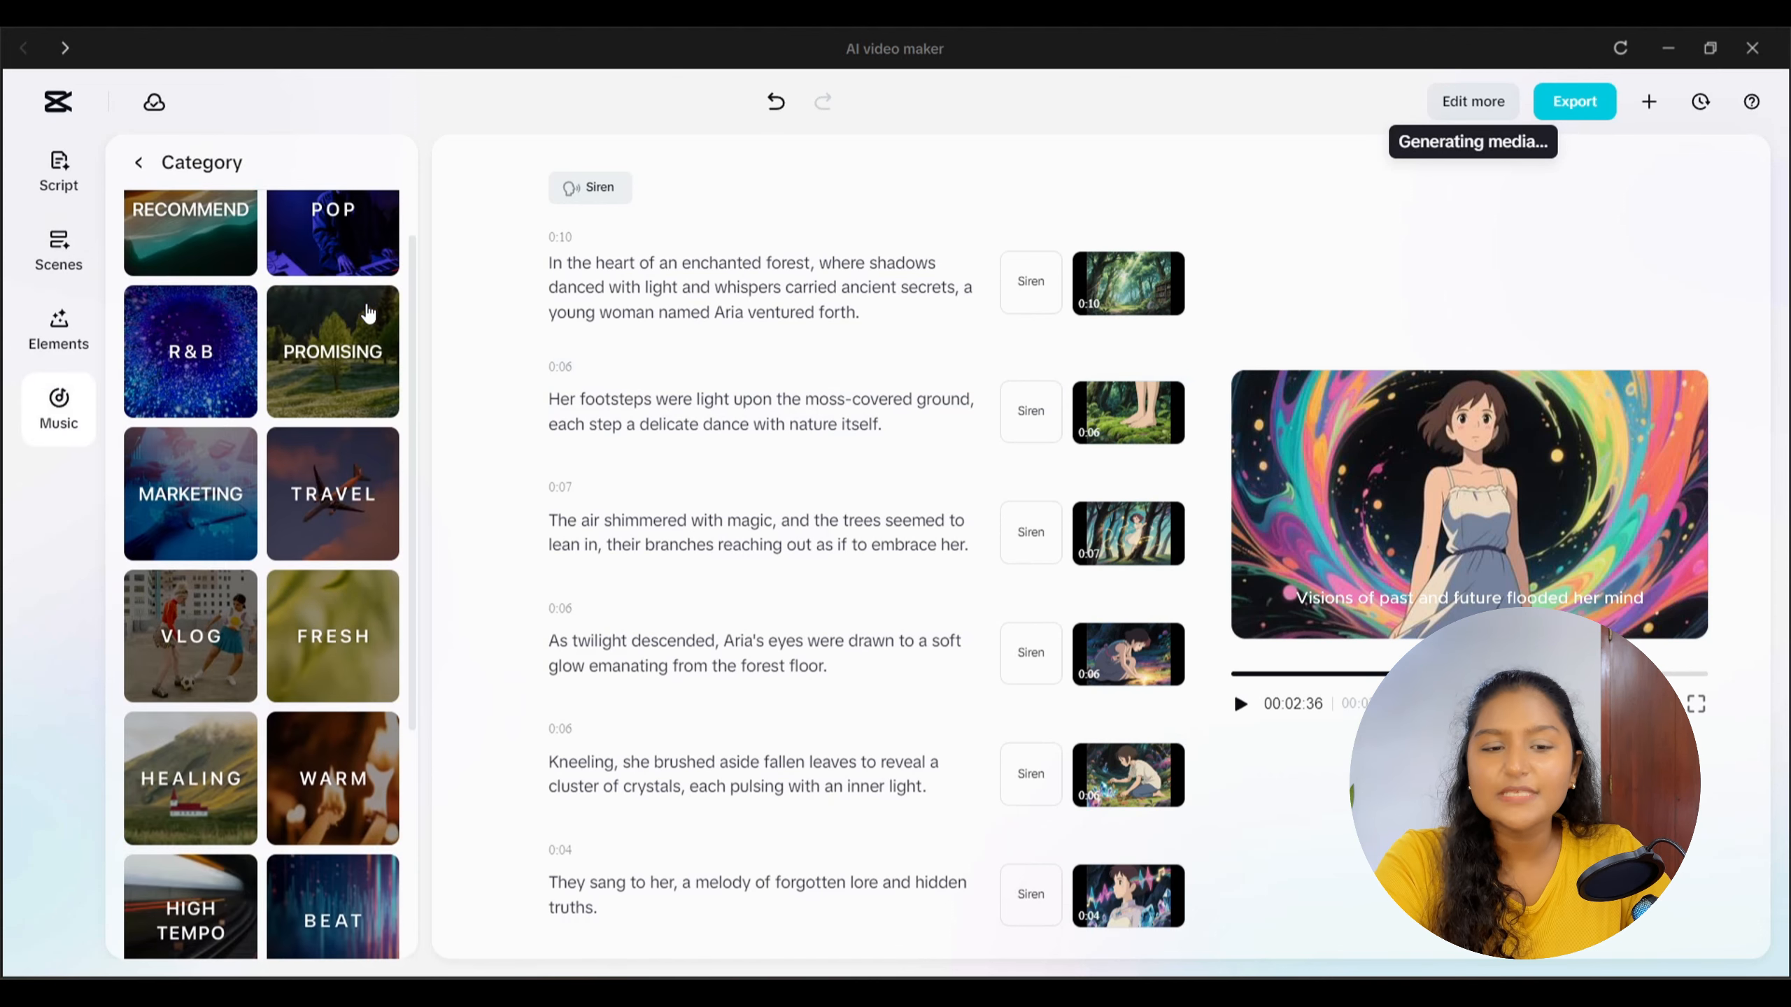
click(333, 769)
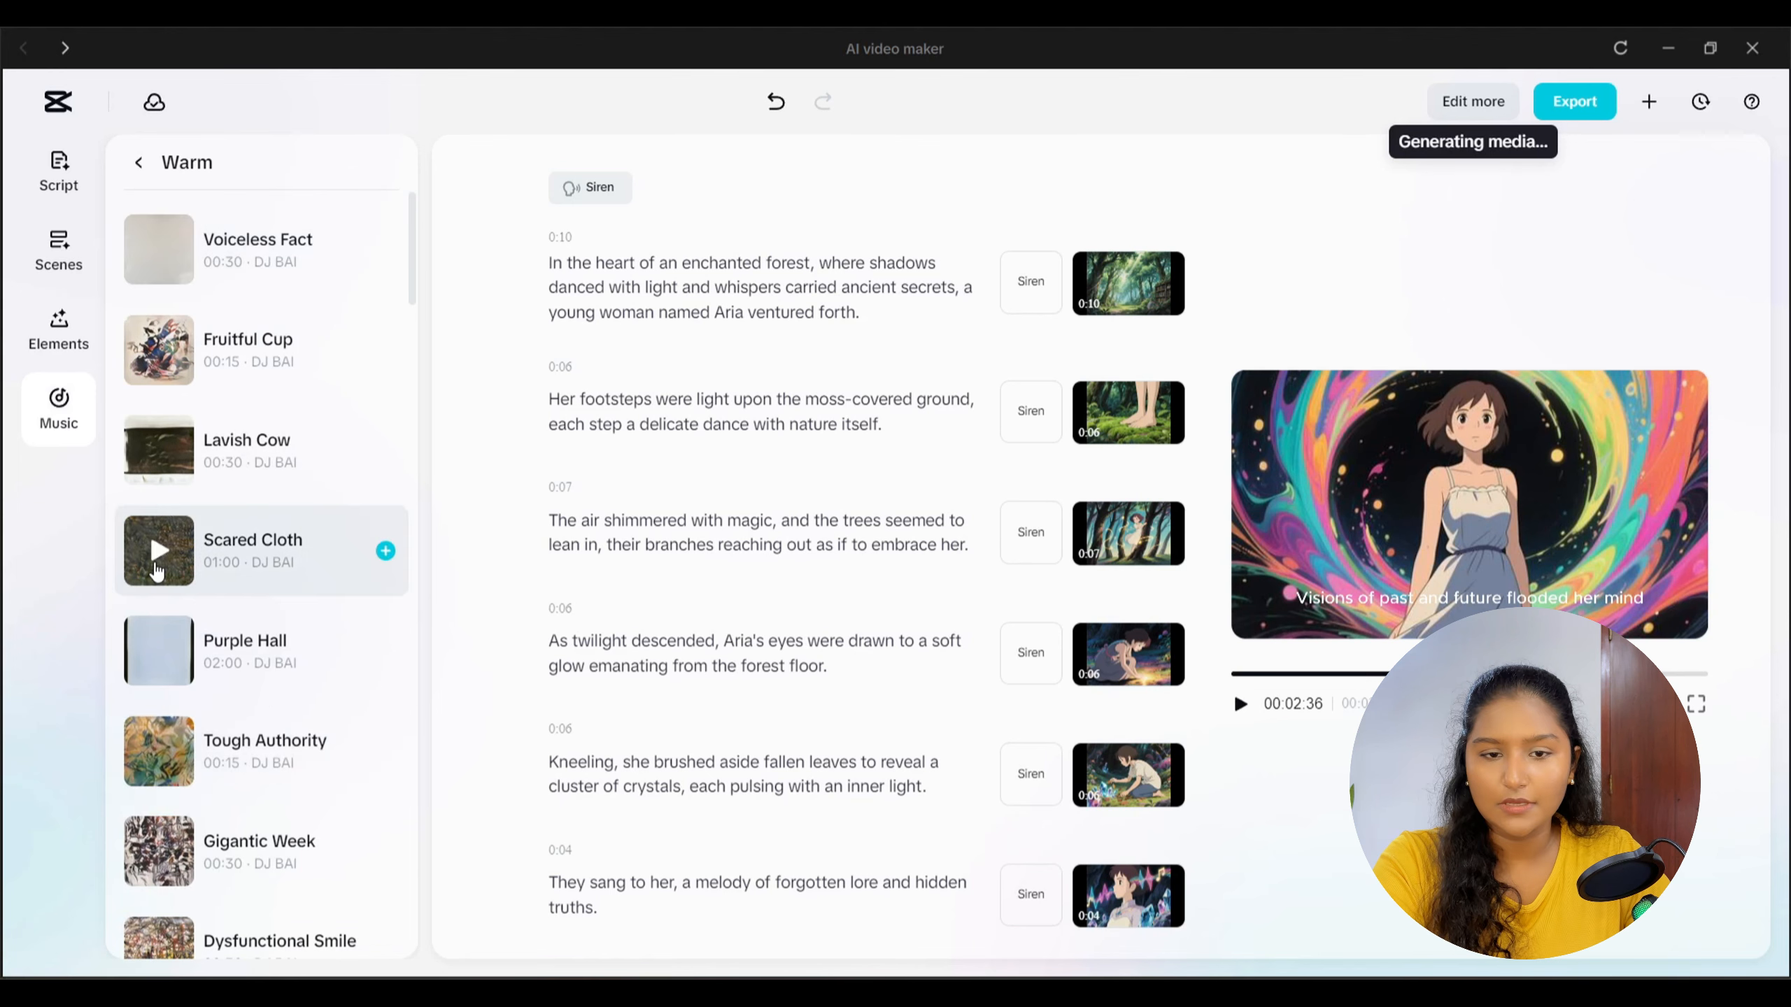